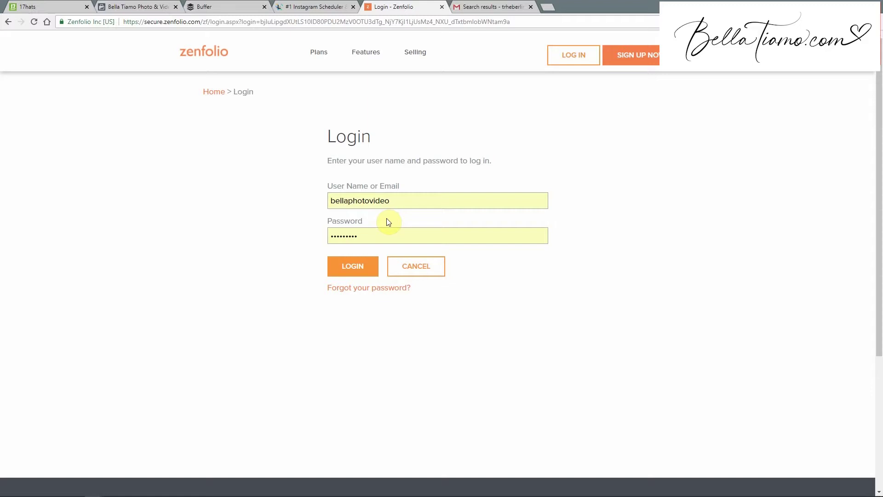
Log in to the Zenfolio account from the login page.
click(362, 264)
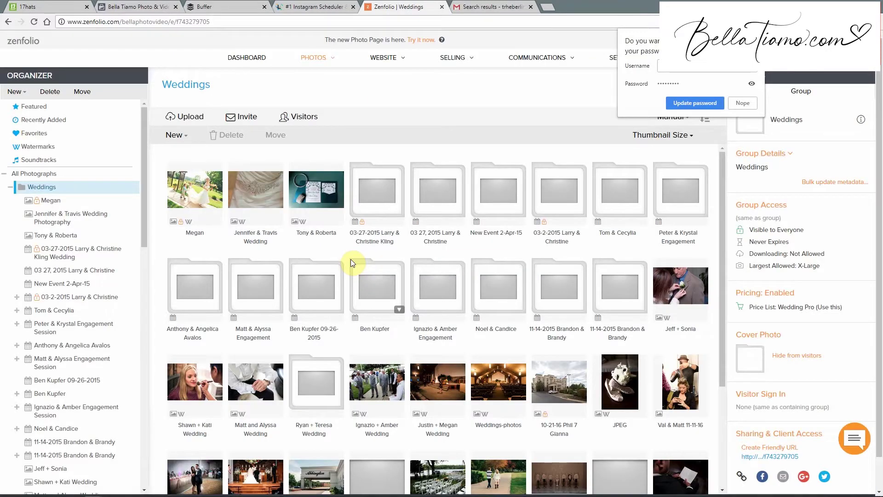
Accept the browser's prompt to update the saved password.
scroll(434, 262, down, 2)
click(683, 106)
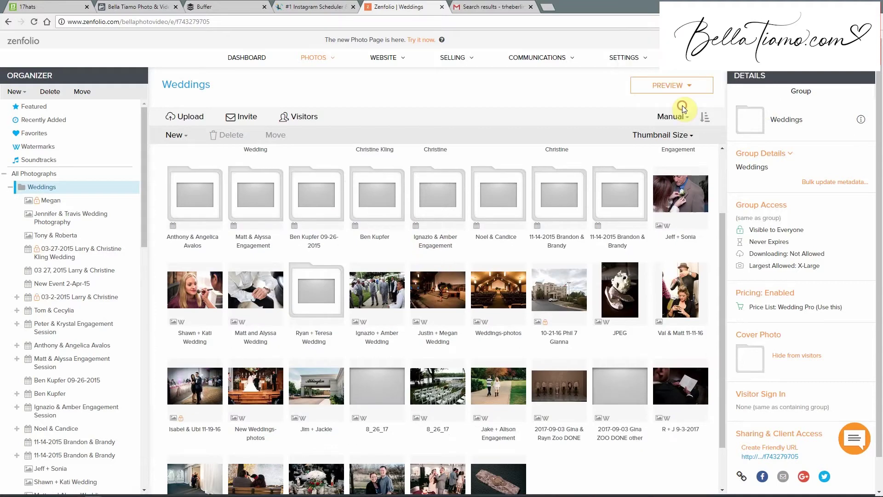
scroll(458, 211, down, 1)
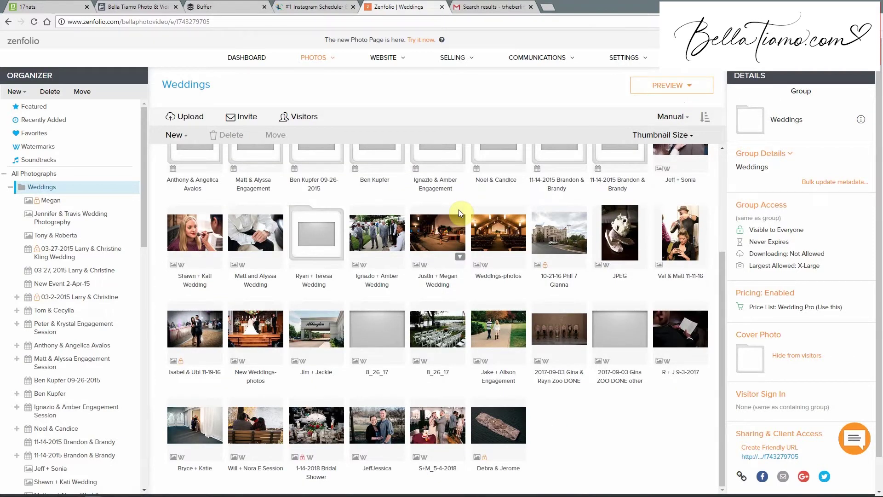
scroll(459, 209, up, 3)
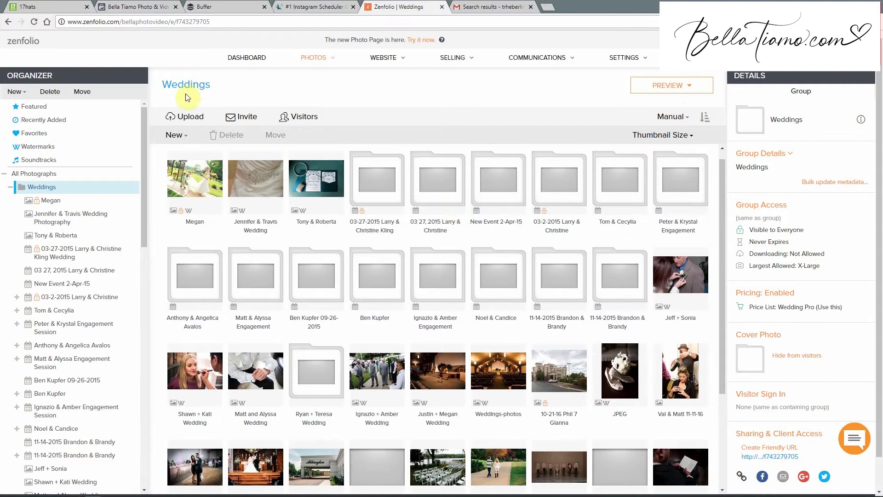
Open the Weddings group from Photos > All and start a new upload.
mouse_move(310, 60)
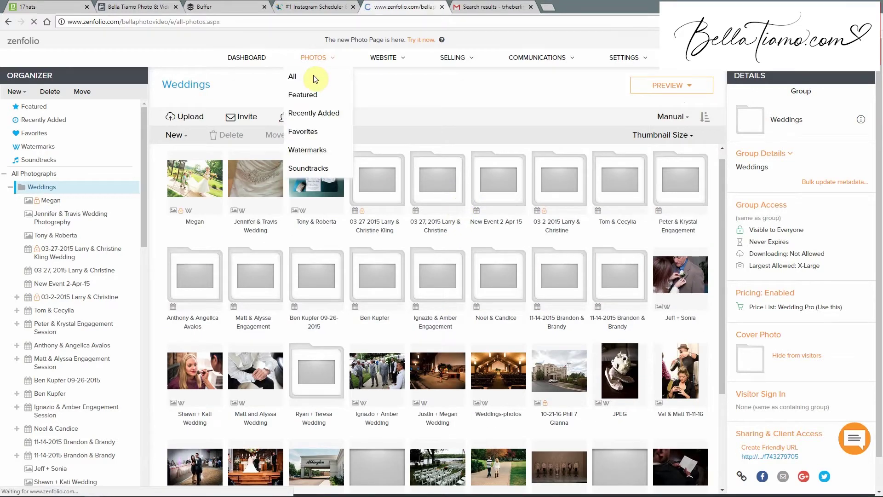
click(307, 76)
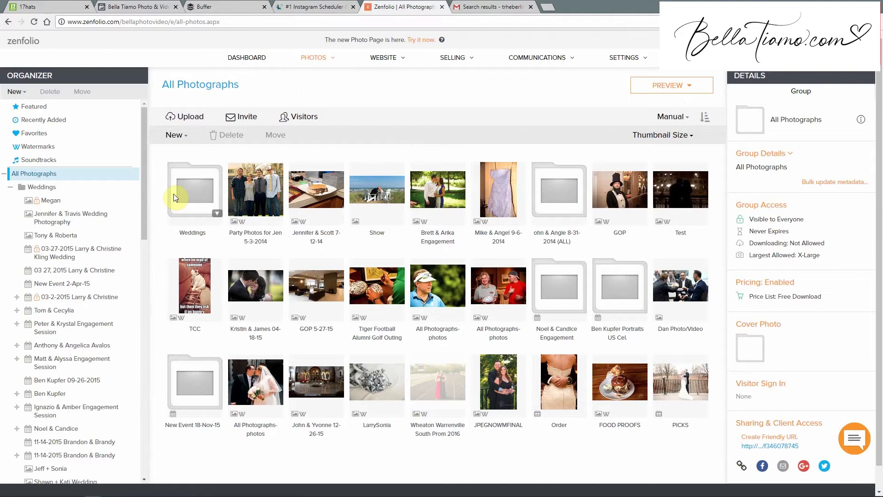
click(173, 195)
double_click(173, 194)
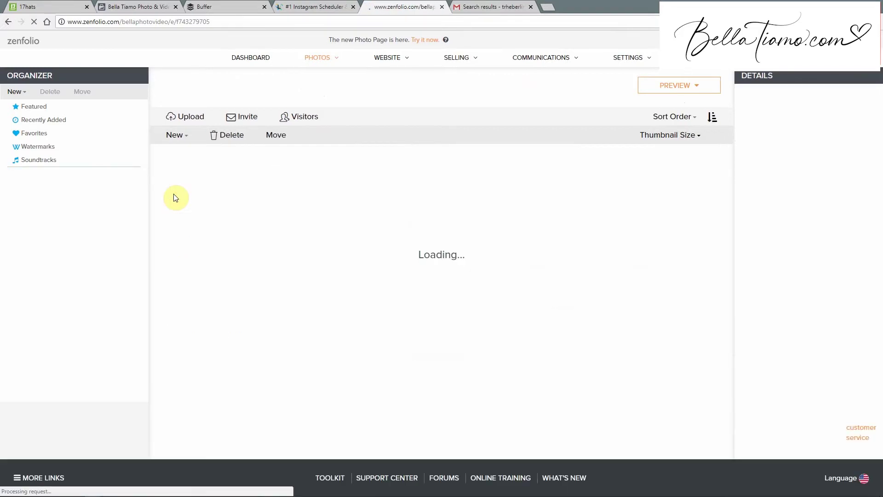
click(187, 119)
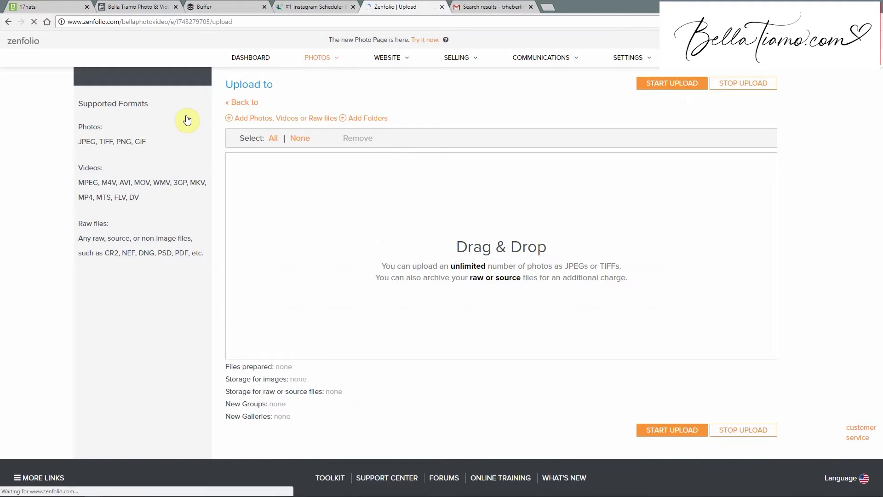
Add the CurrentProjects > 6-15-2018 > FinalNamesNOWM folder to the upload.
click(265, 119)
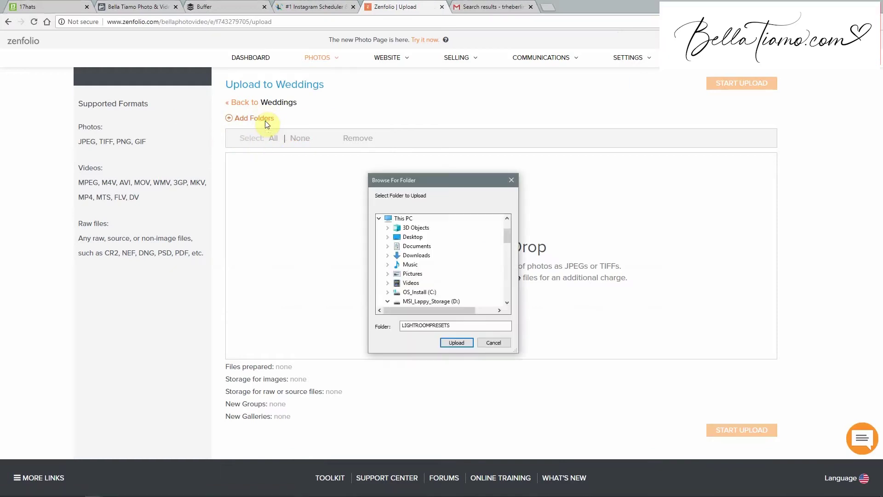
scroll(479, 302, down, 1)
click(493, 343)
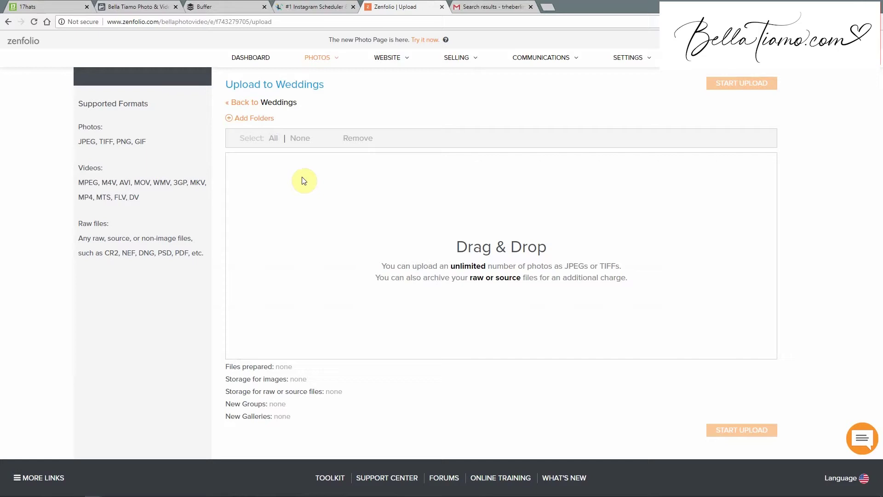
click(237, 120)
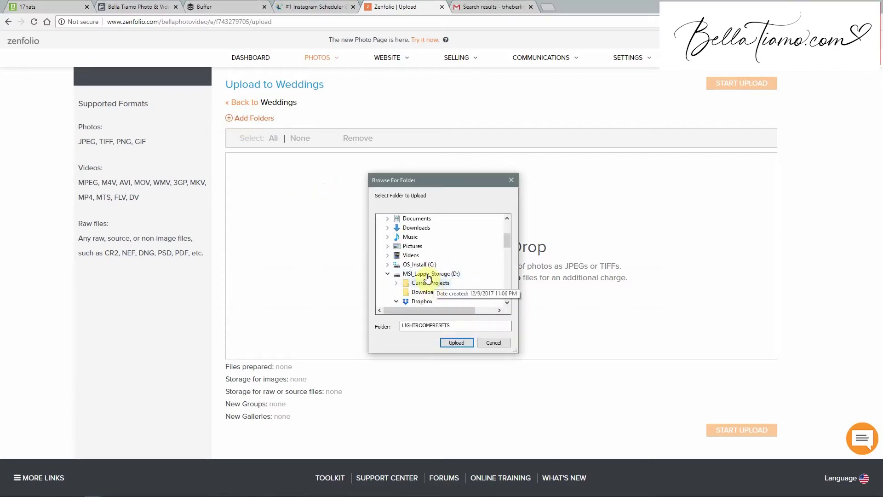
double_click(432, 282)
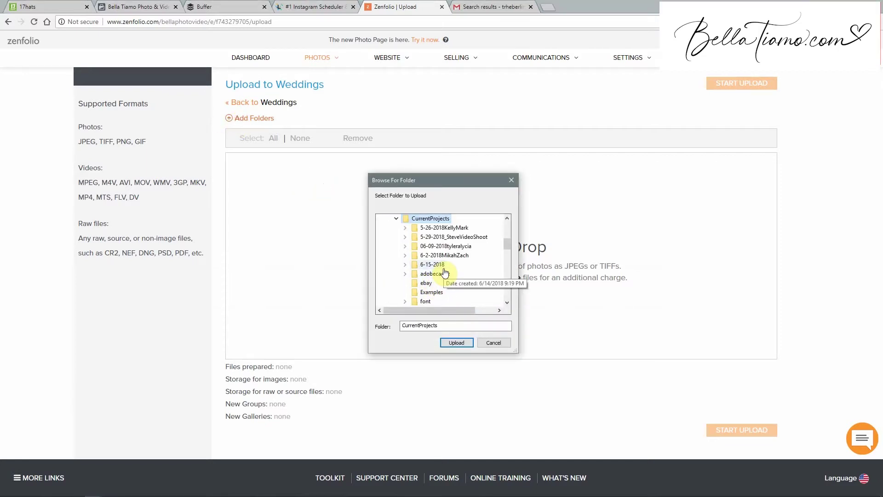
double_click(443, 272)
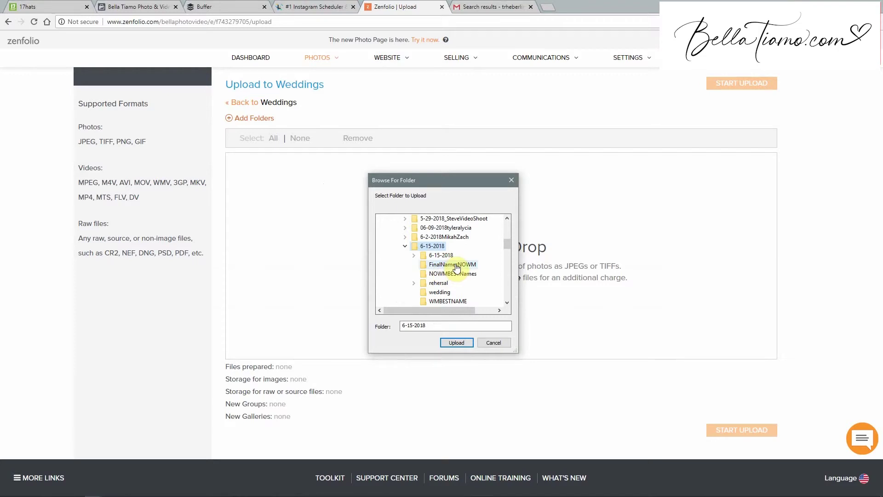
click(453, 265)
click(455, 342)
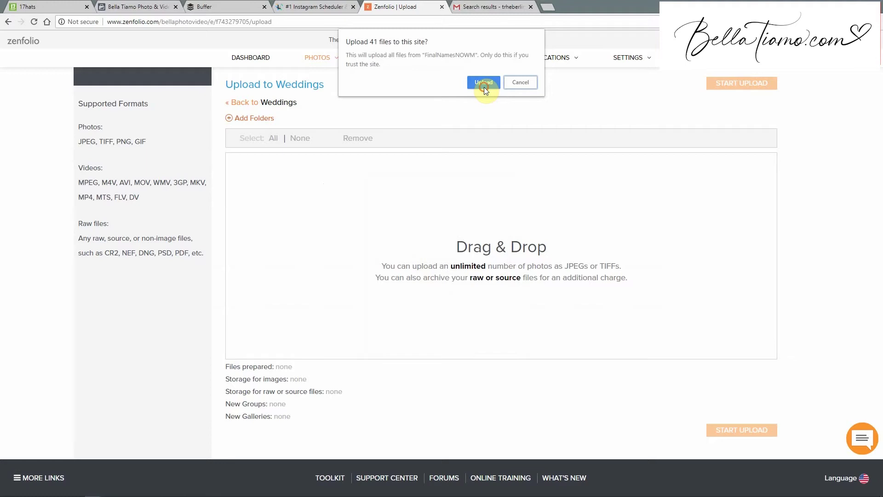
Allow all 41 files, tick Names (1 of 41) and (10 of 41), and start uploading.
click(484, 87)
scroll(368, 281, down, 12)
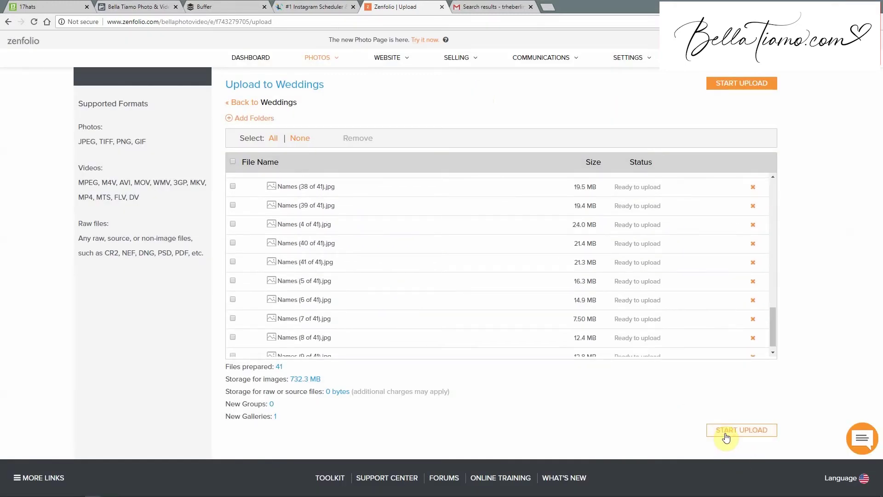
scroll(414, 276, up, 12)
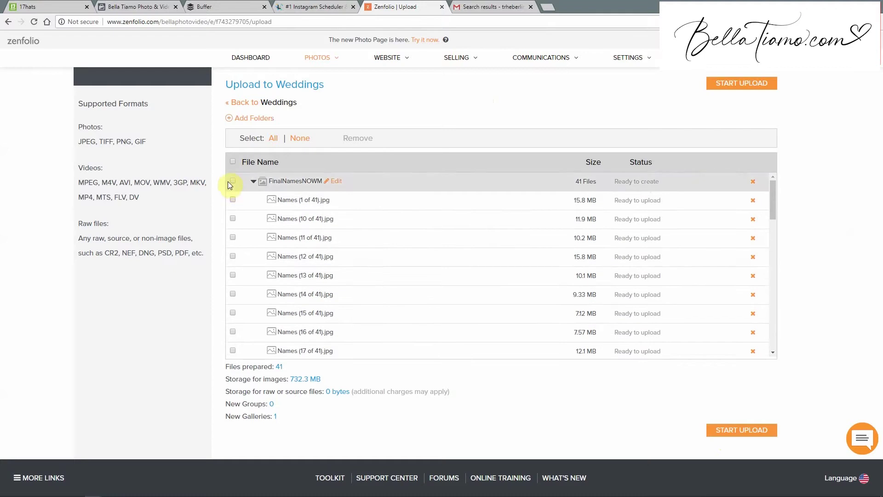
click(233, 199)
click(233, 218)
click(730, 433)
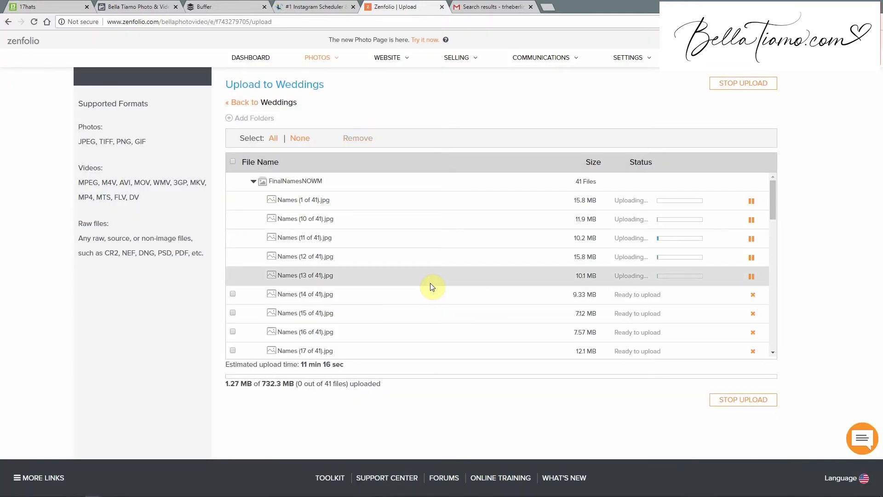
Return to the Weddings group, confirming you want to leave the upload page.
click(270, 104)
click(509, 222)
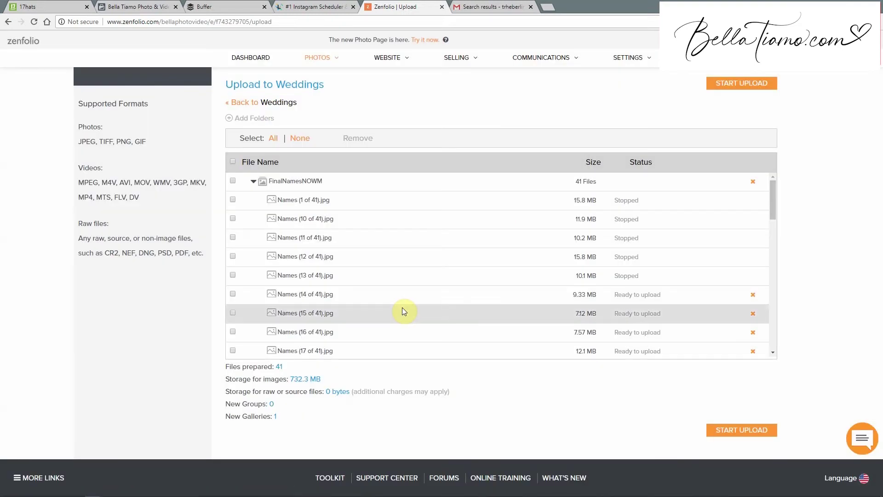
click(242, 102)
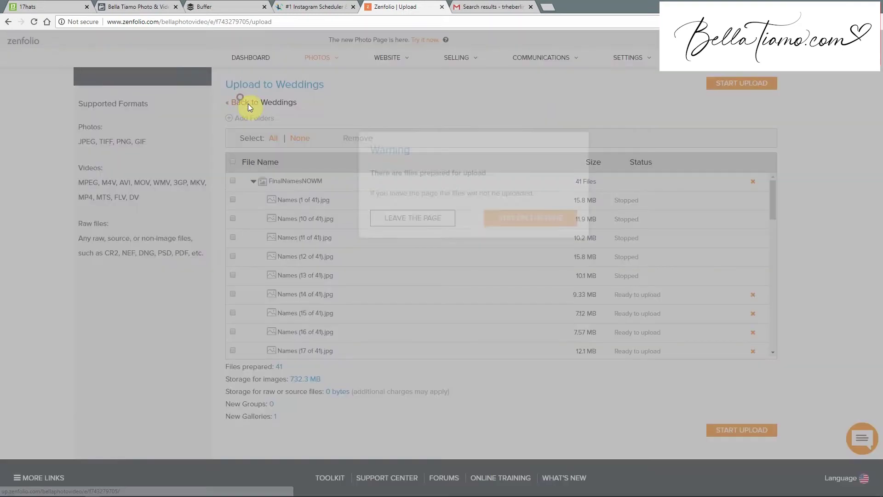
click(429, 219)
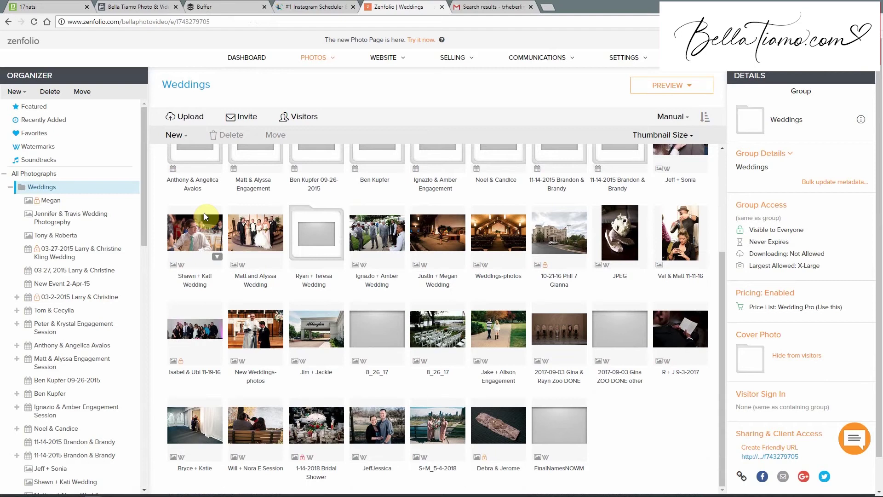
Open the S+M_5-4-2018 gallery's public link, select its web address, then switch to 17hats.
click(435, 417)
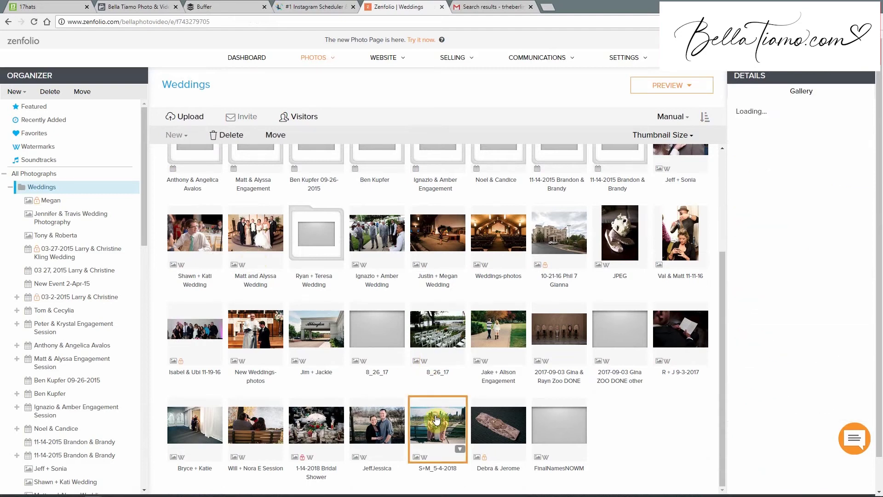
scroll(791, 336, down, 1)
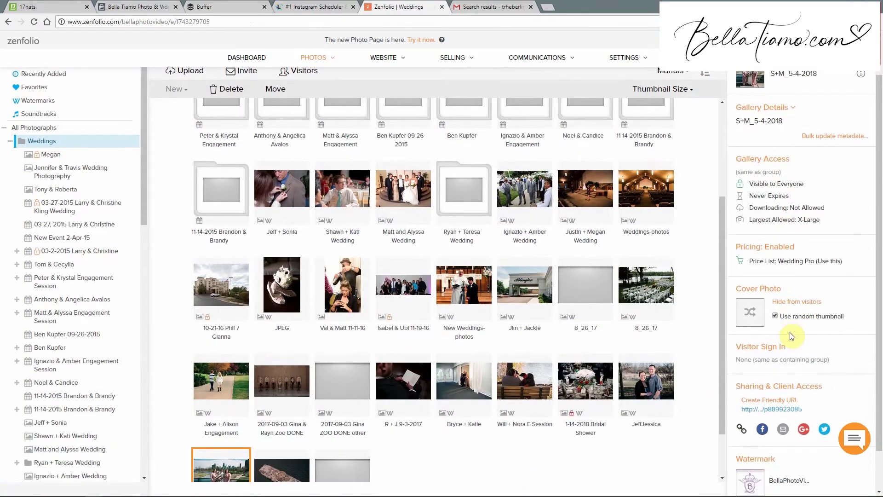
click(791, 411)
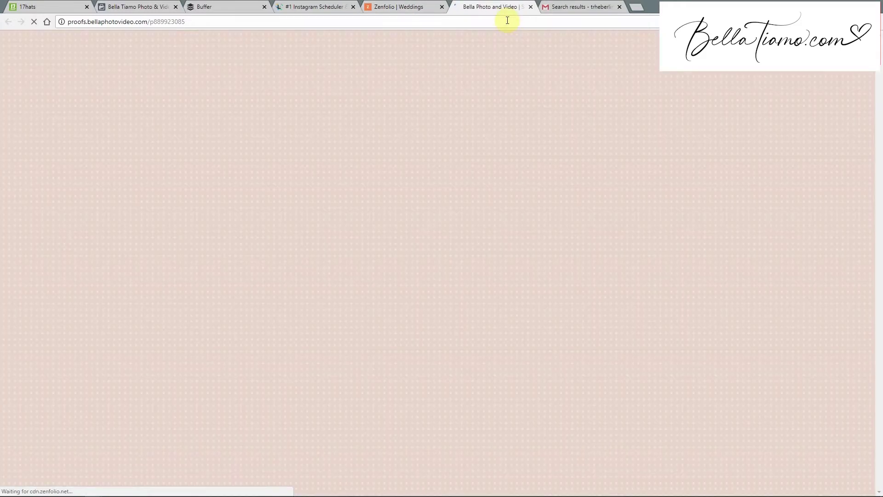
click(507, 20)
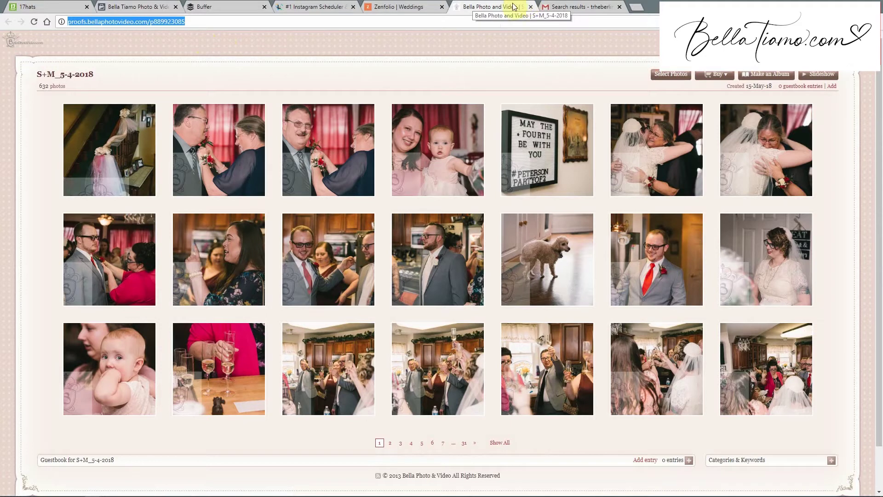
click(42, 4)
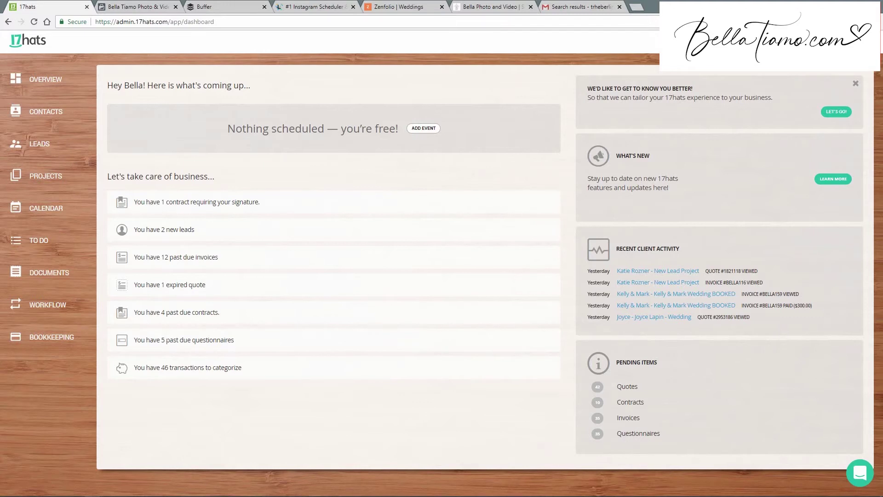
Search 17hats for the wedding client and open her Wedding Video/Photo Questionnaire.
text(meg)
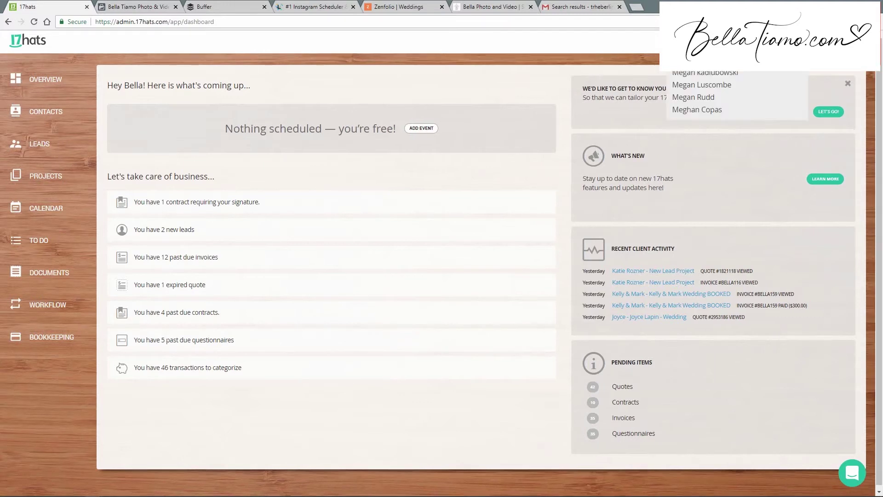
click(732, 110)
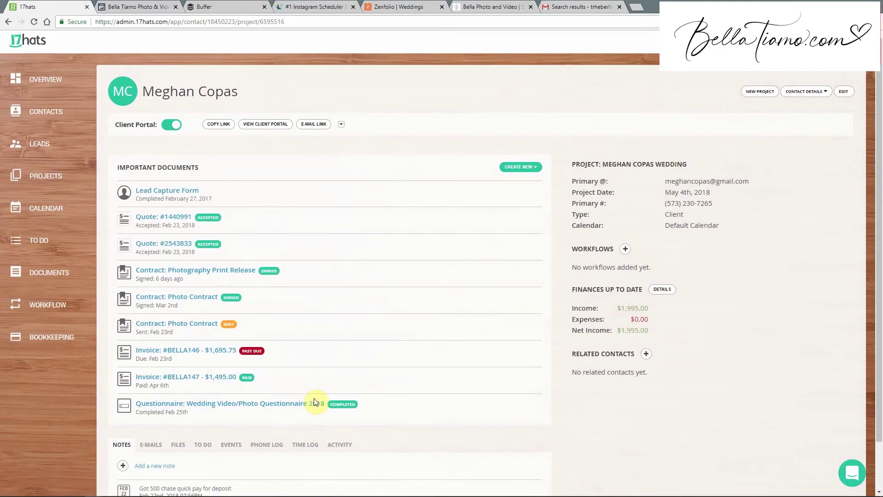
click(312, 409)
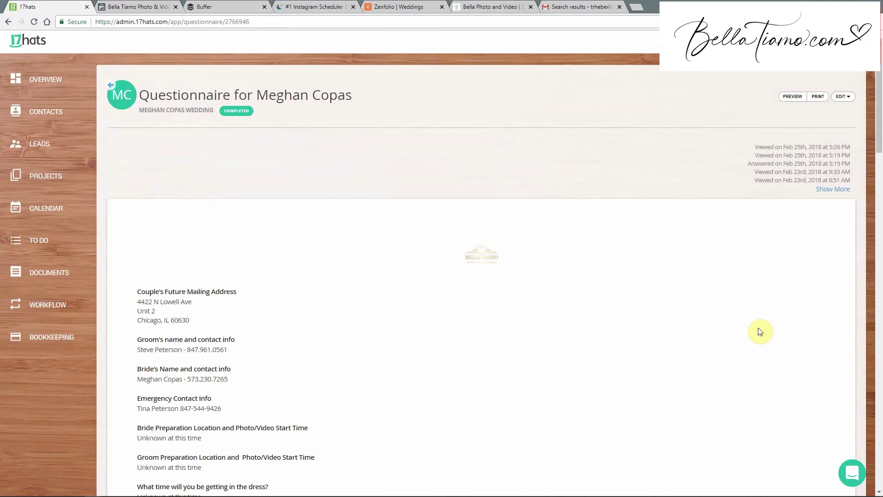
Read the questionnaire's social media usernames and vendor list, then go to the studio's Facebook page.
scroll(761, 331, down, 20)
scroll(761, 332, down, 2)
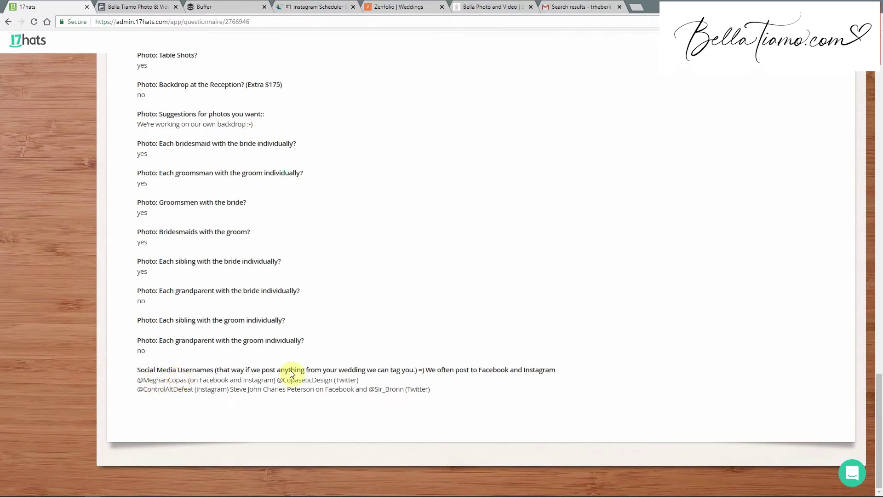
double_click(220, 380)
click(275, 378)
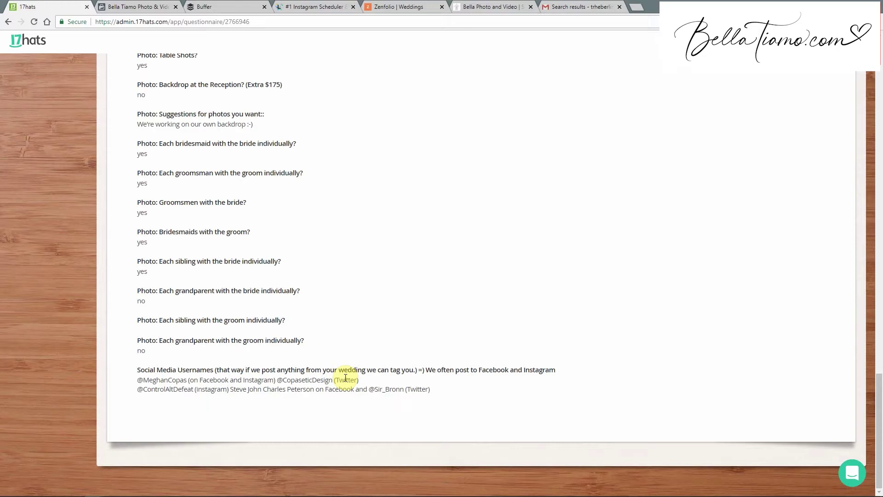
click(357, 390)
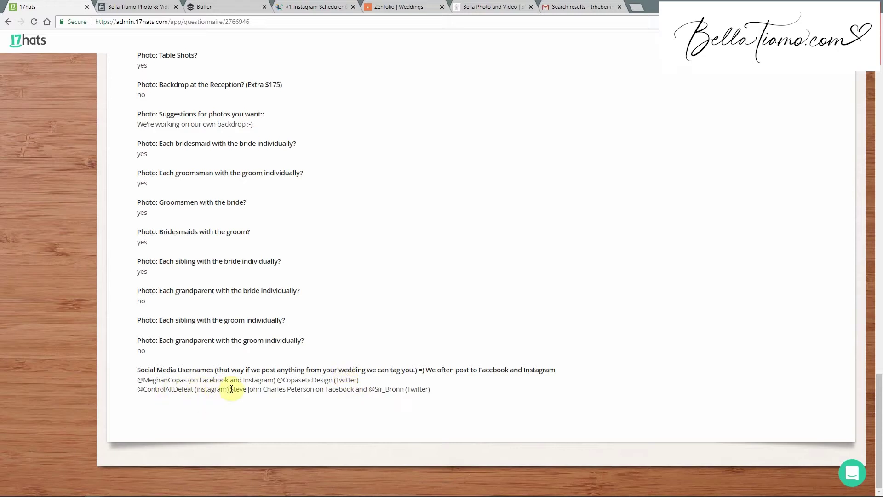
click(298, 392)
scroll(299, 392, up, 20)
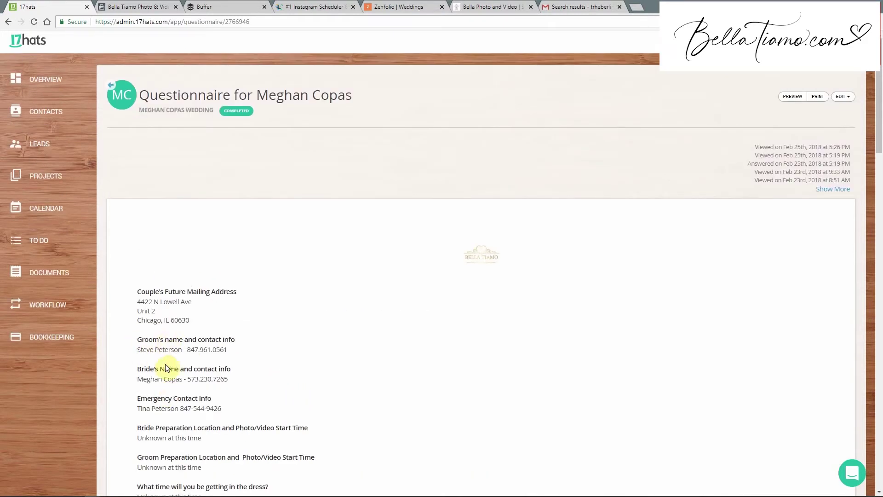
scroll(342, 359, down, 20)
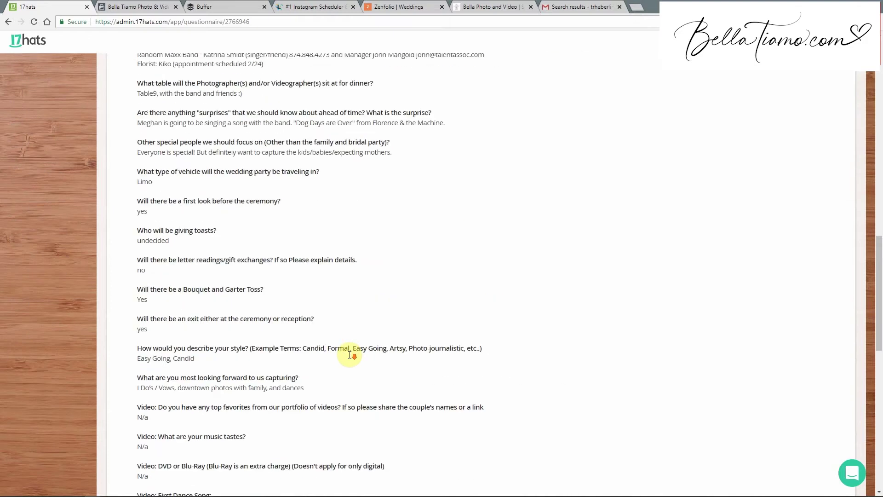
scroll(354, 368, up, 14)
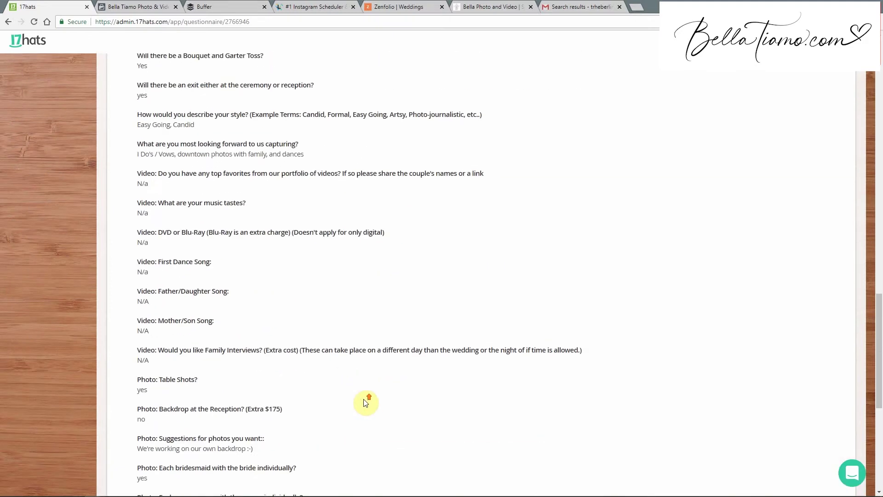
scroll(365, 402, up, 5)
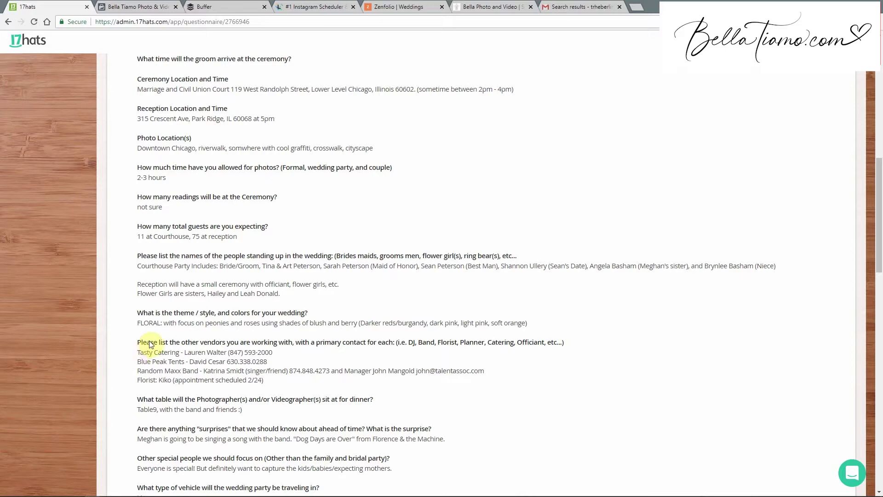
scroll(161, 362, up, 1)
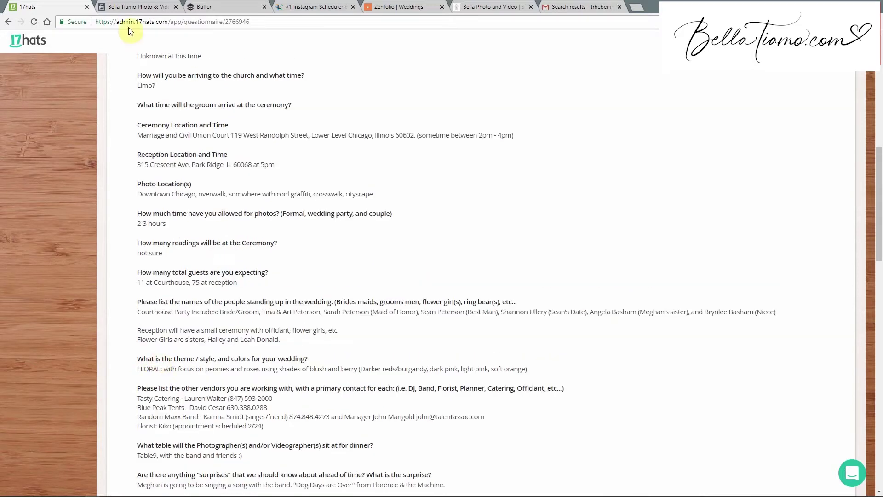
click(124, 6)
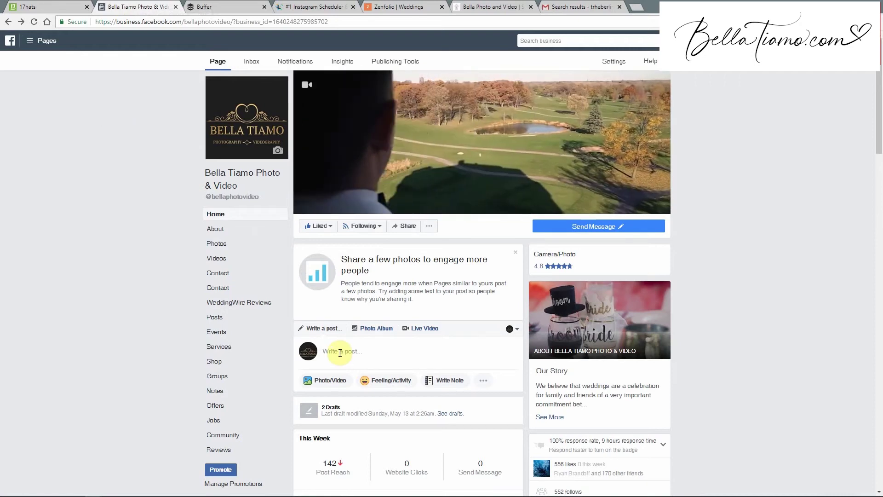
Expand the 'Write a post...' composer on the studio's Facebook page, sharing to News Feed.
click(339, 352)
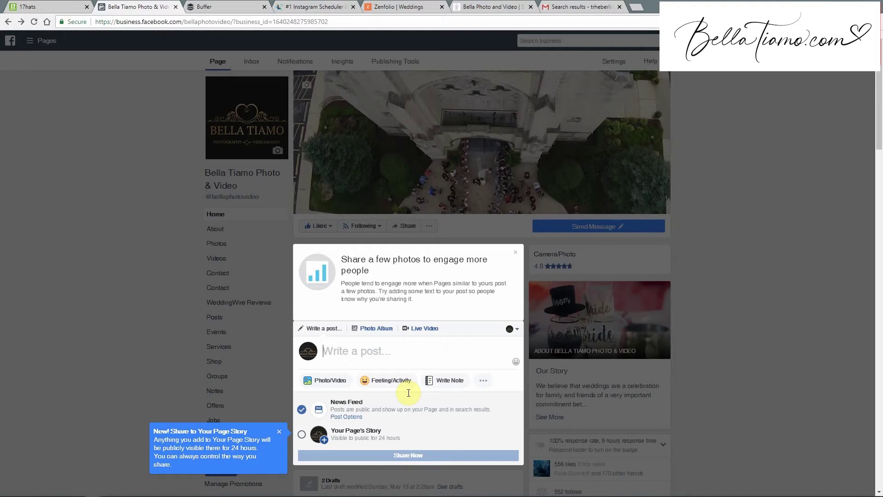
Upload the photo Names (21 of 41) from FinalNamesNOWM into the Facebook post.
click(325, 380)
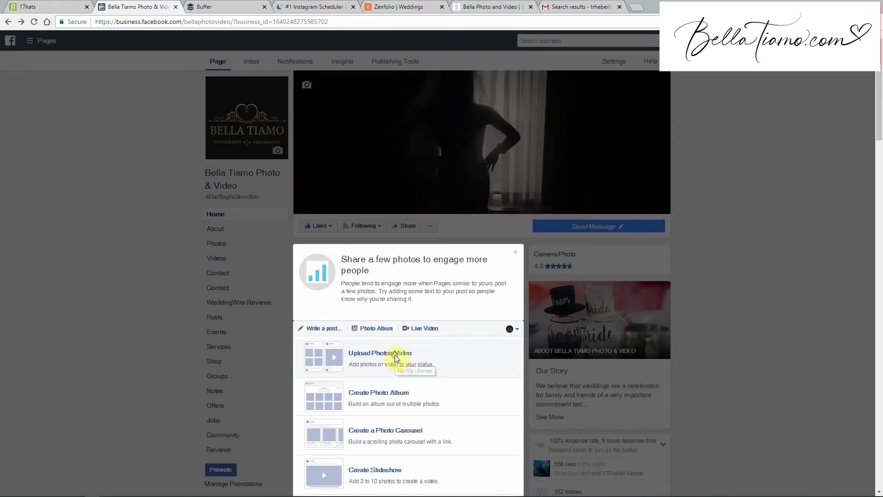
click(396, 358)
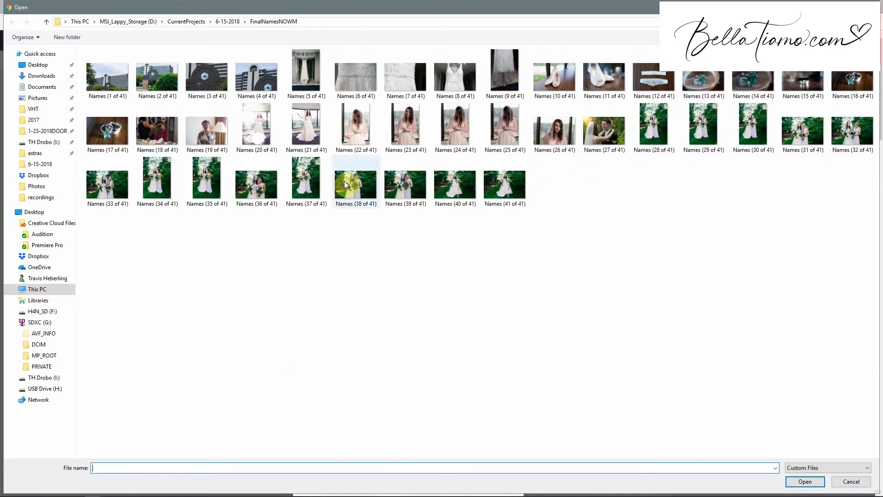
double_click(301, 135)
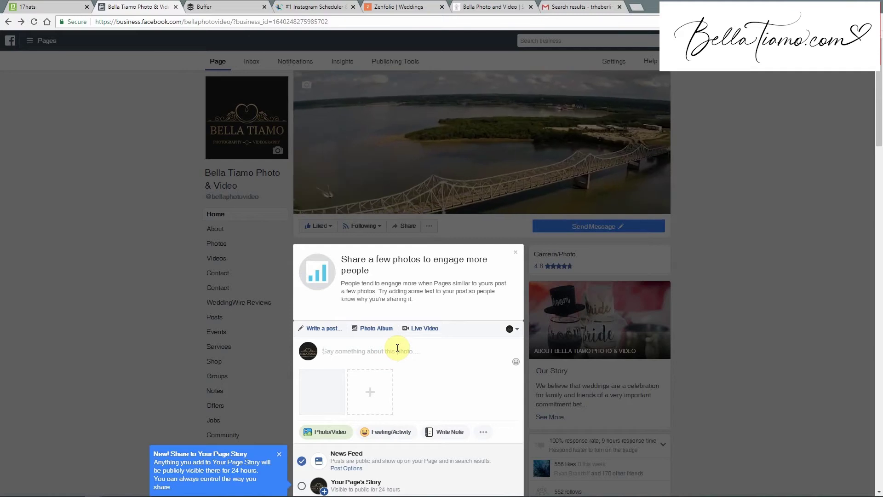
Type 'Congrats to' followed by the couple's first names in the post.
text(COngra)
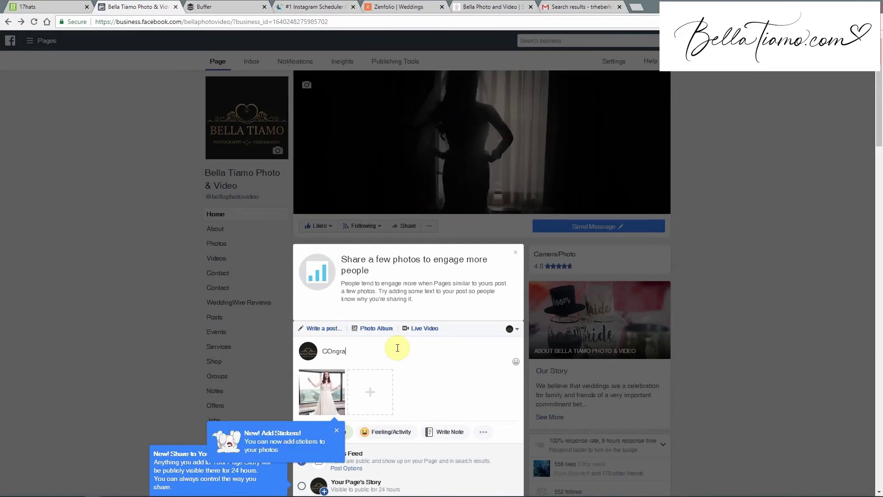
key(BackSpace)
key(BackSpace)
key(BackSpace)
key(BackSpace)
text(ongrats to ryan Oli)
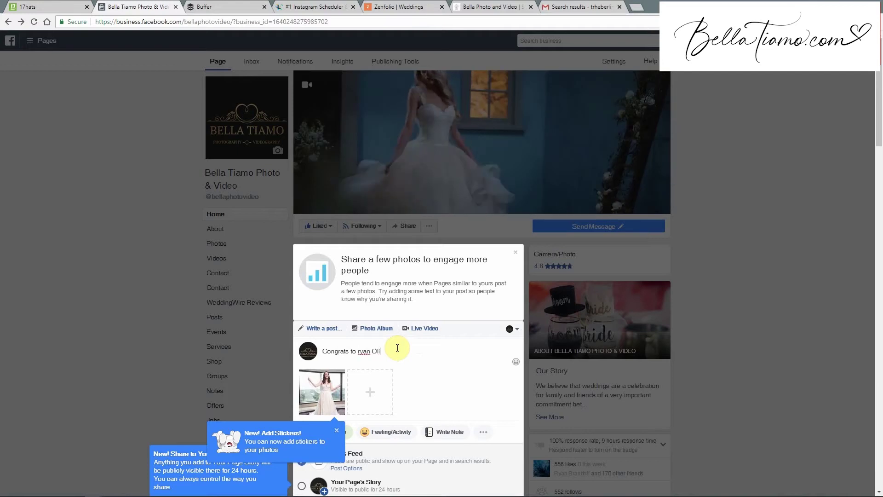
text(vi)
key(BackSpace)
key(BackSpace)
key(BackSpace)
key(BackSpace)
key(BackSpace)
key(BackSpace)
key(BackSpace)
key(BackSpace)
key(BackSpace)
key(BackSpace)
text(Ryan an)
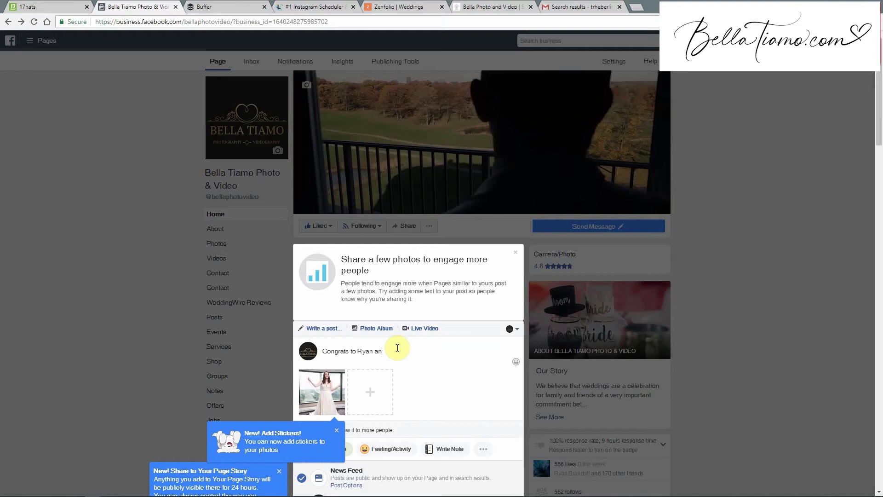
text(d Olivia)
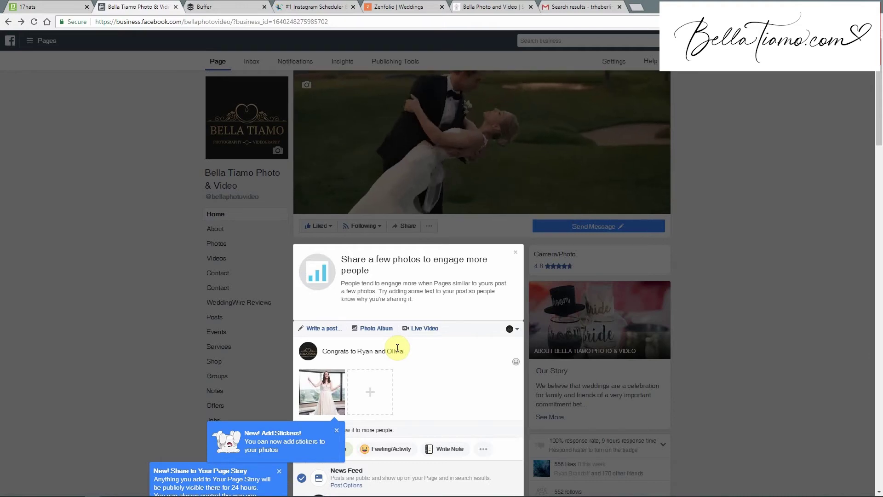
Try tagging the bride with @, keep her first name, and end the line with '!'.
click(388, 351)
text(@)
key(BackSpace)
key(BackSpace)
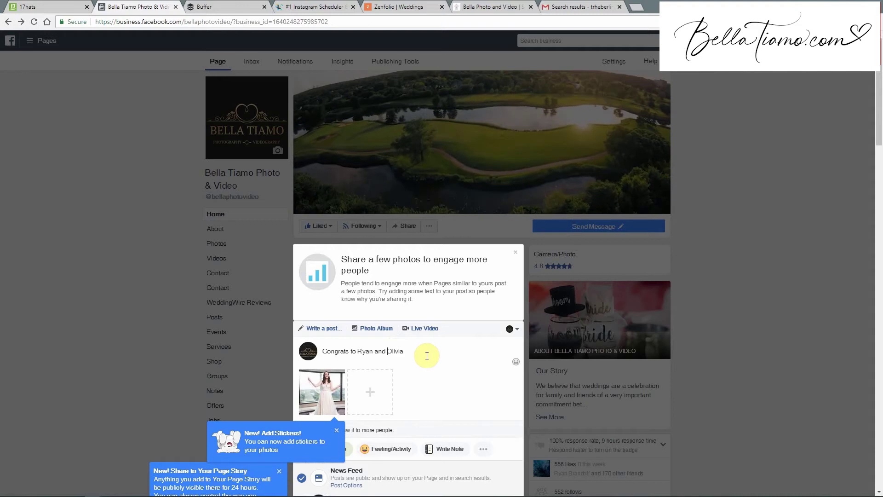
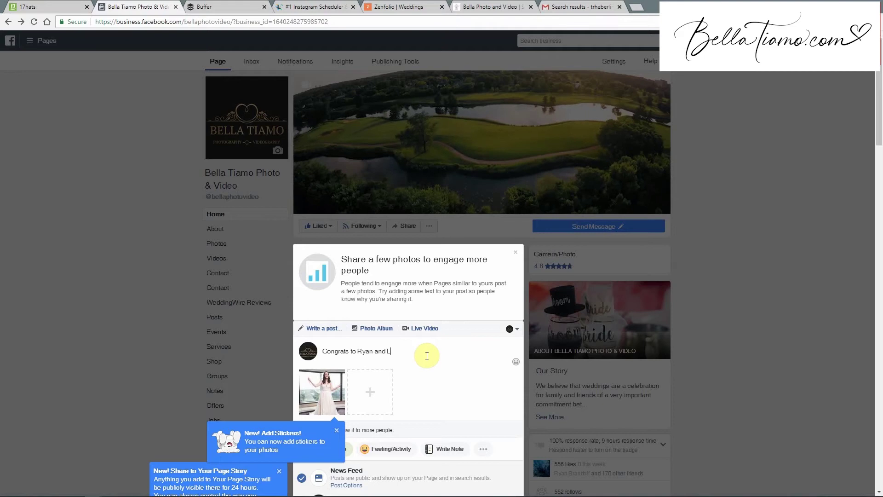
text(Liv)
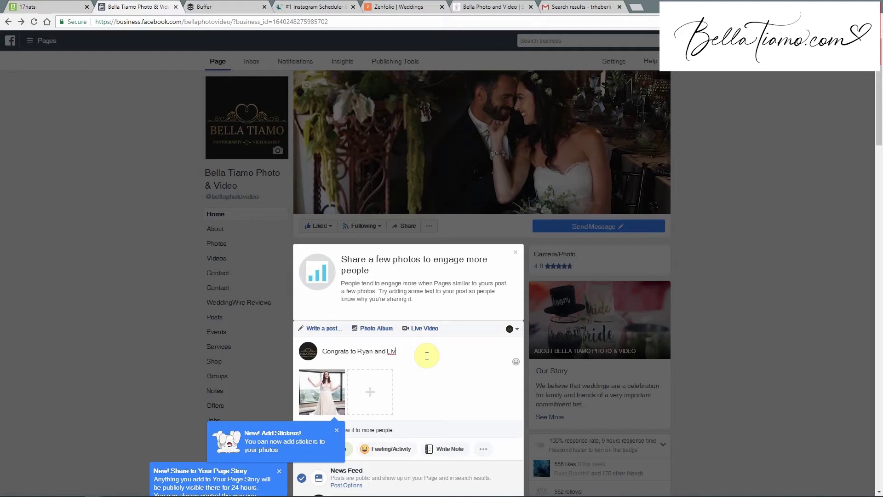
text(!)
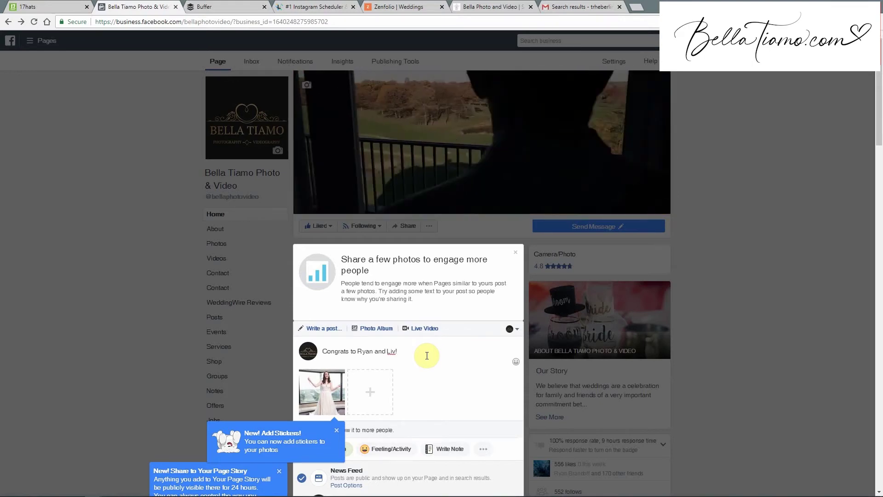
Add 'Ceremony location:' and 'Reception Location:' lines below the congratulations line.
key(Return)
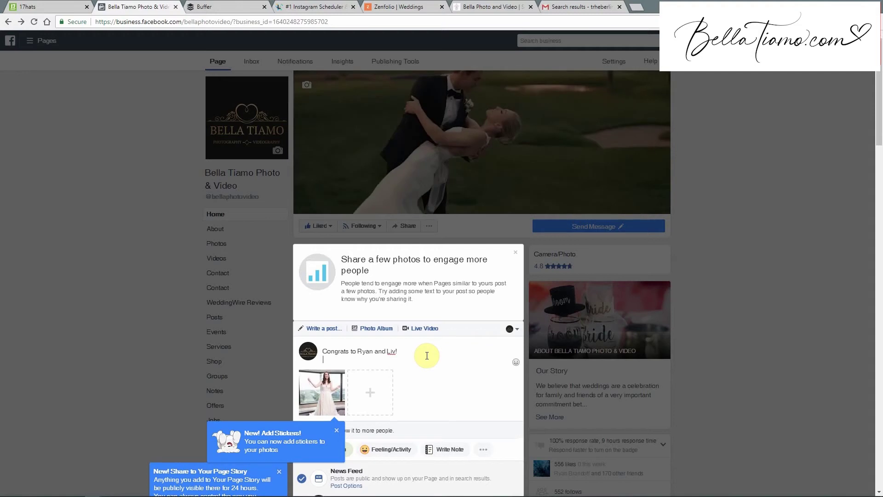
key(Return)
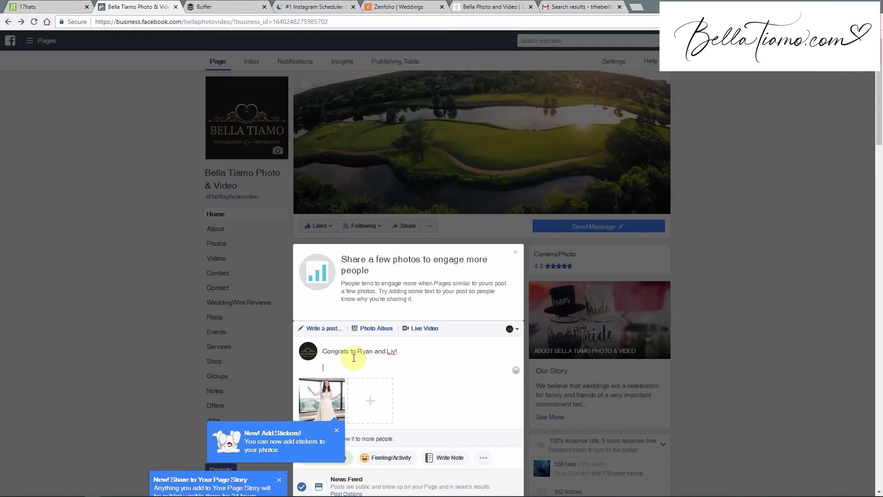
text(Ceremony location)
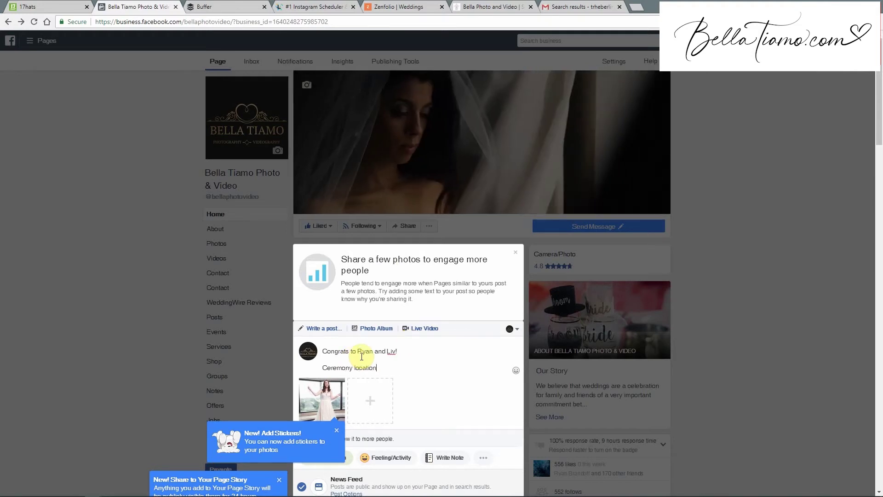
text(:)
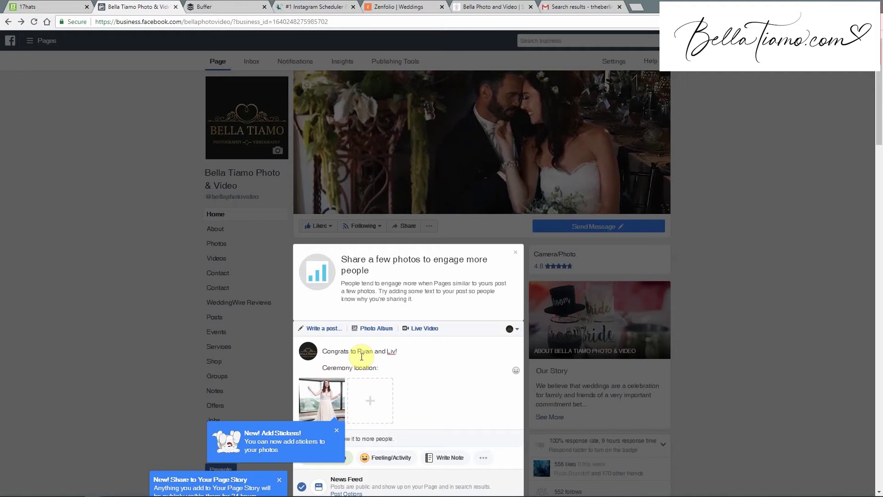
key(Return)
text(Reception Location:)
key(Return)
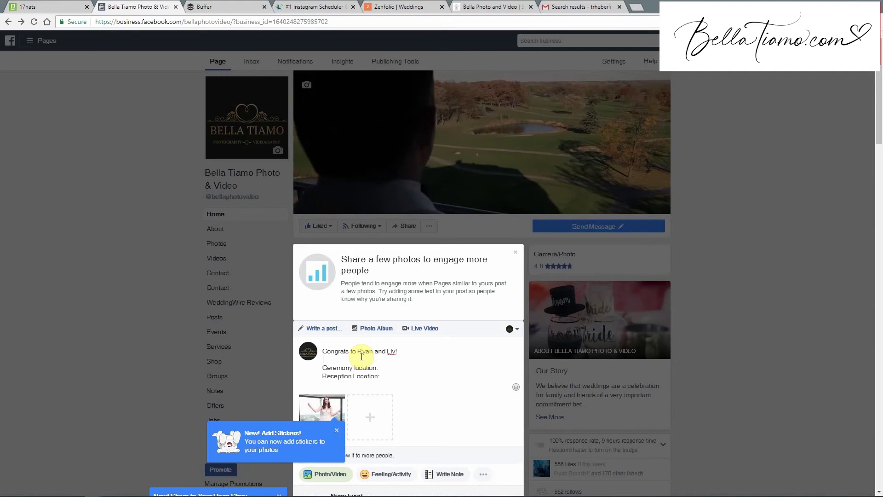
Insert a 'Preparation' line above Ceremony location, correcting the spelling via the spell-check suggestion.
key(Return)
text(Pre)
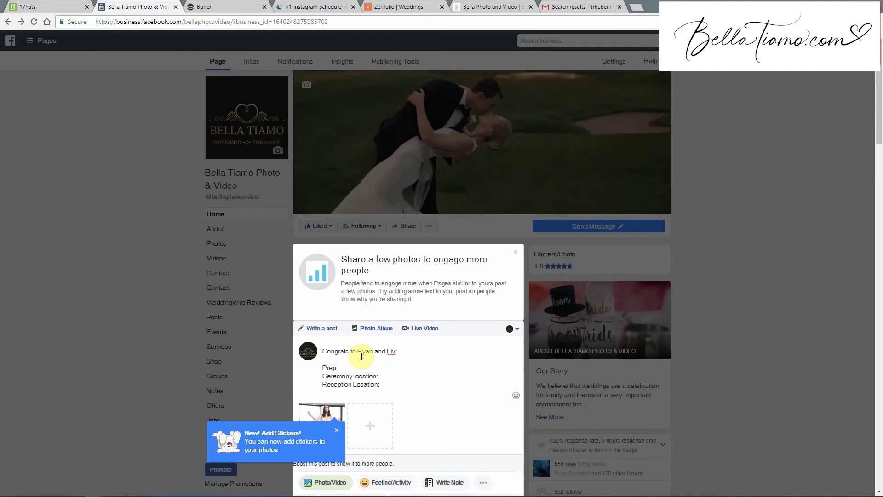
text(p )
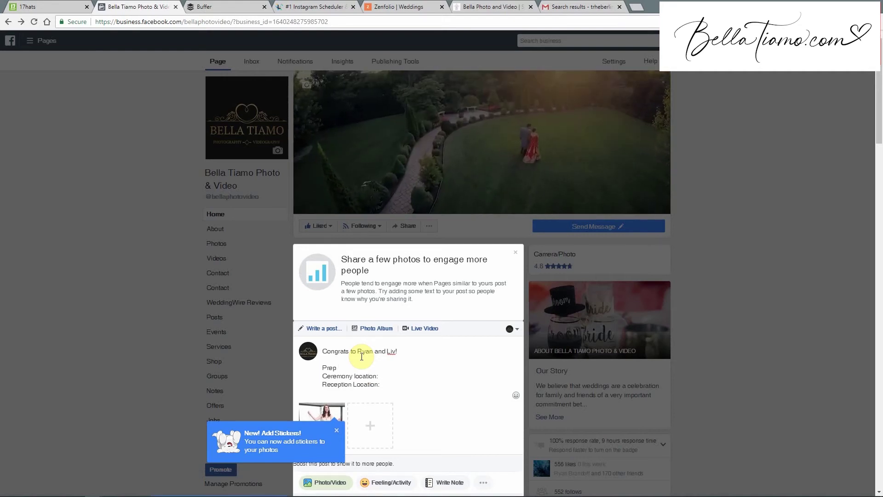
text(:)
key(BackSpace)
key(BackSpace)
text(eration:)
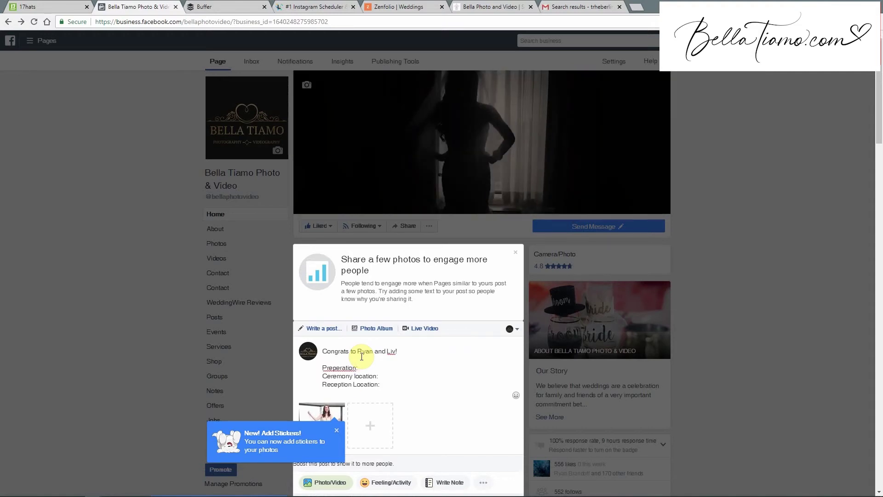
right_click(342, 369)
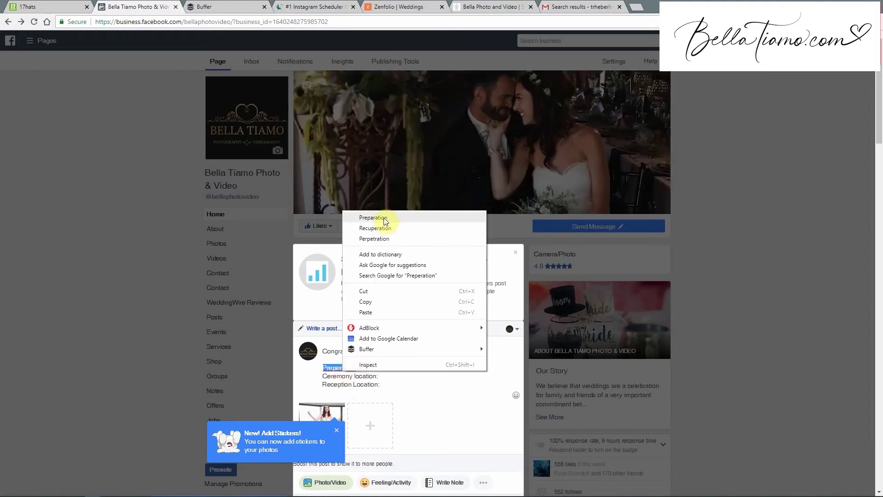
click(377, 218)
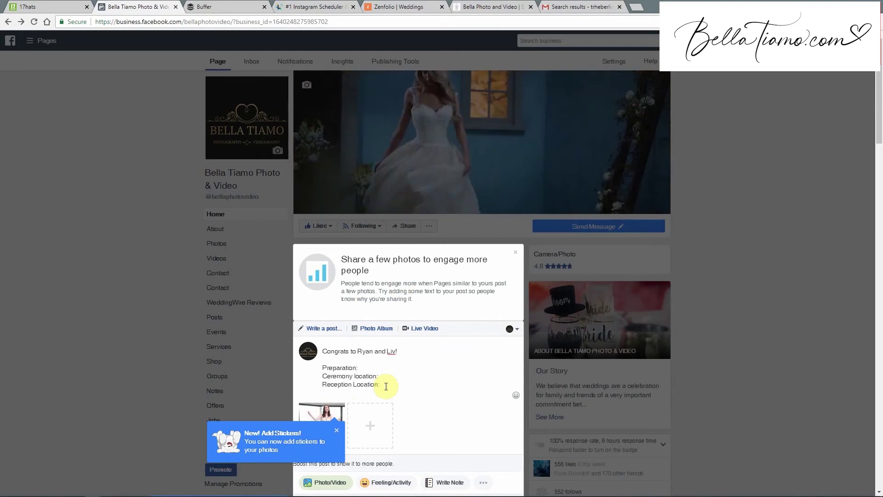
key(Return)
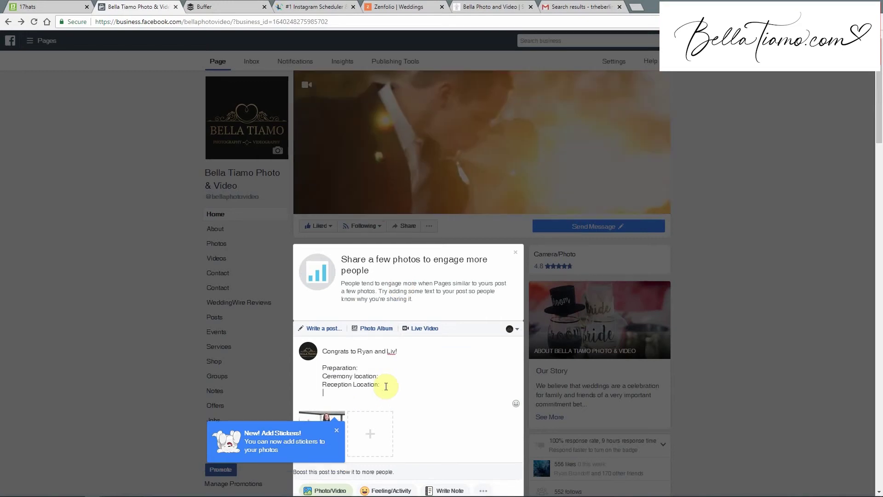
Add the vendor lines Photo:, Video:, Florist, DJ and planner to the caption, one per line.
text(Photo)
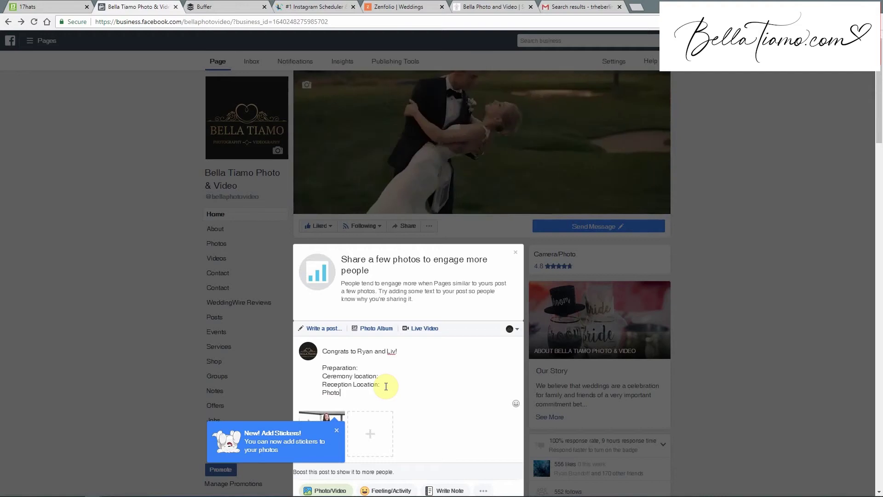
text(:)
key(Return)
text(Videwo)
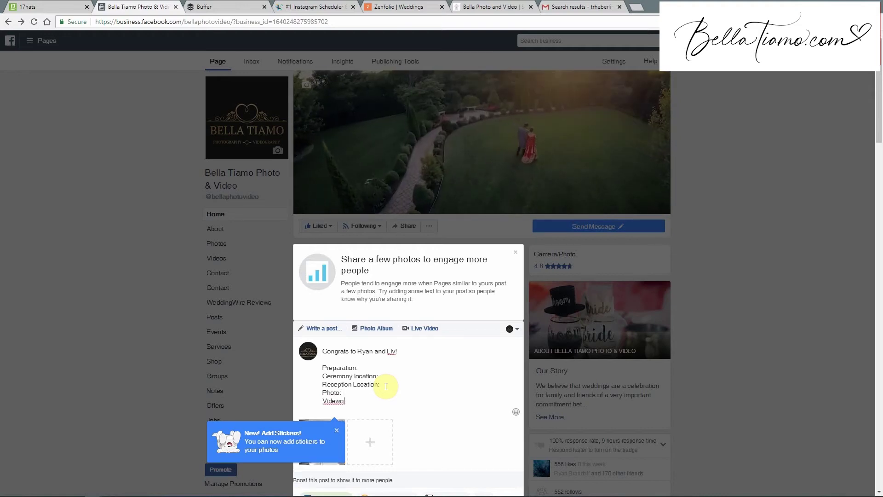
key(BackSpace)
key(BackSpace)
text(o:)
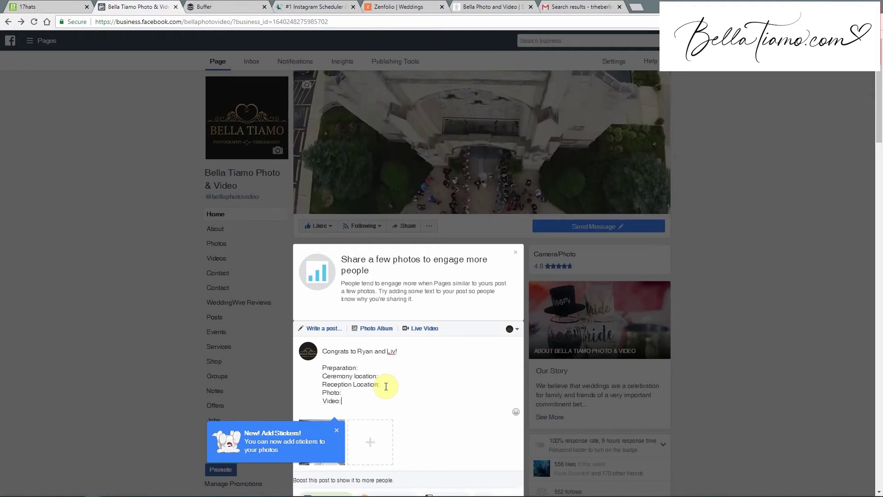
key(Return)
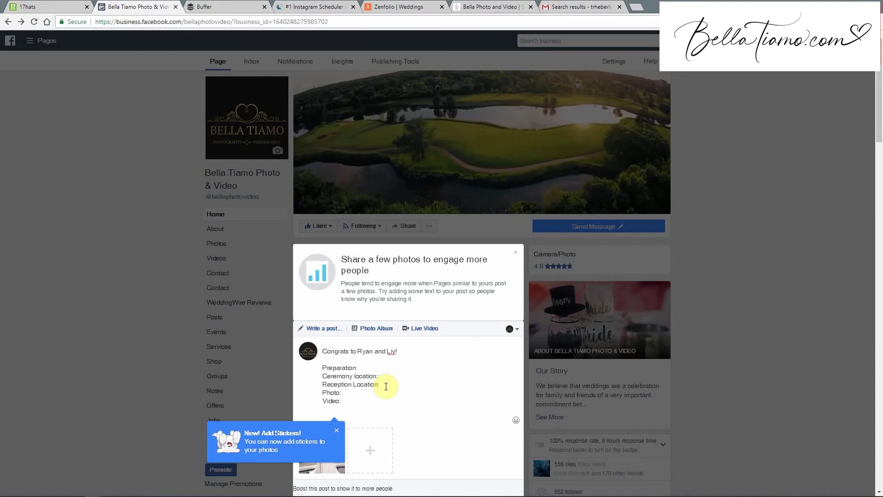
text(Florist)
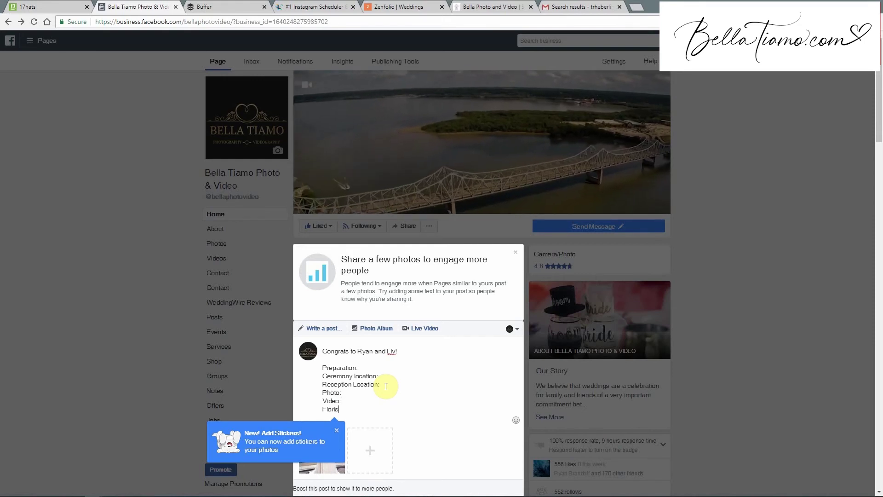
key(Return)
text(DJ)
key(Return)
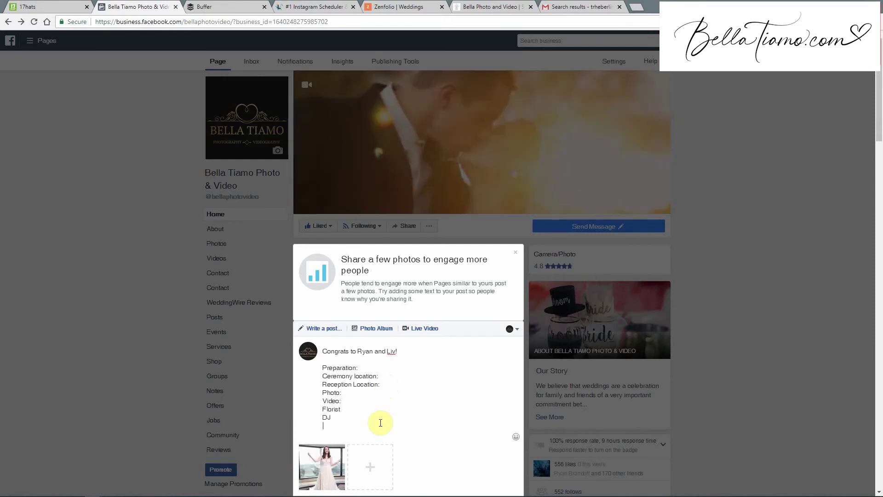
text(planner)
key(Return)
Add coordinator (spell-corrected from 'coridator'), catoring, desert and hair and make up lines.
text(coridator)
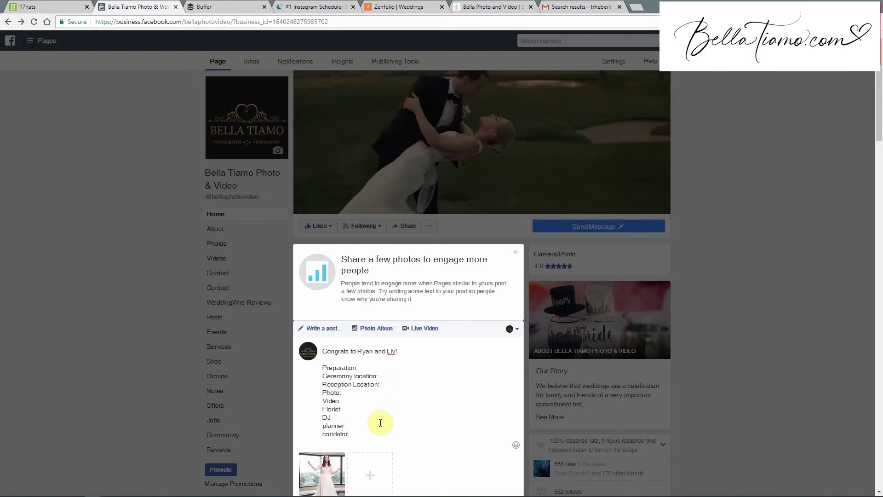
right_click(337, 434)
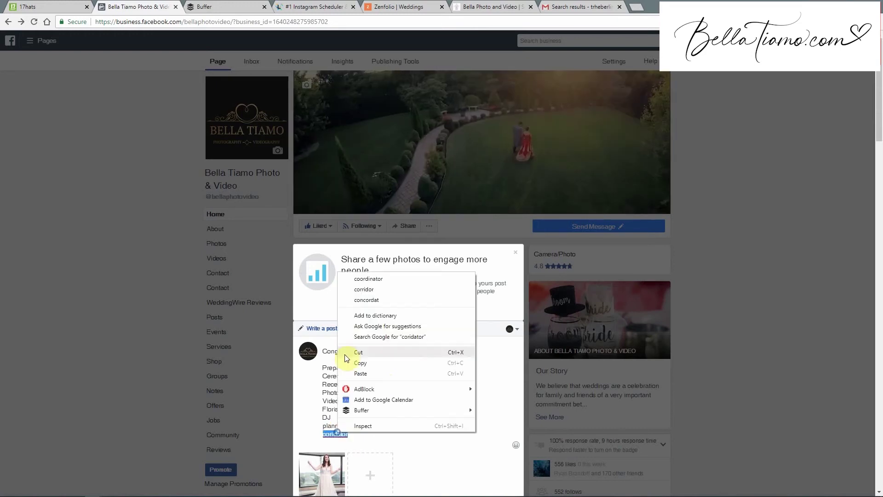
click(380, 282)
key(Return)
text(catoring)
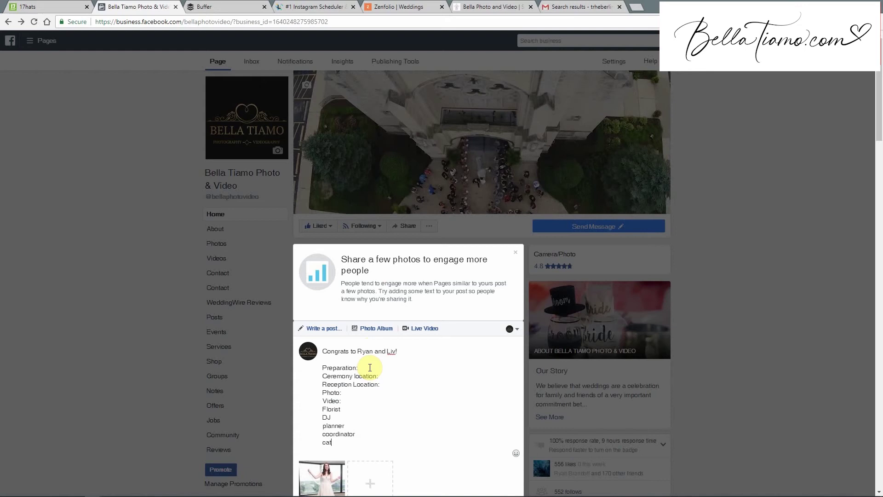
key(Return)
text(desert)
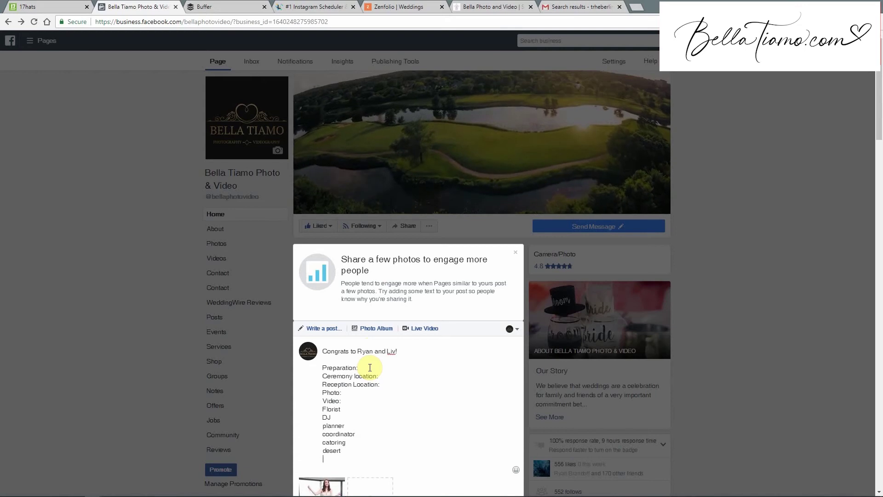
key(Return)
text(hair )
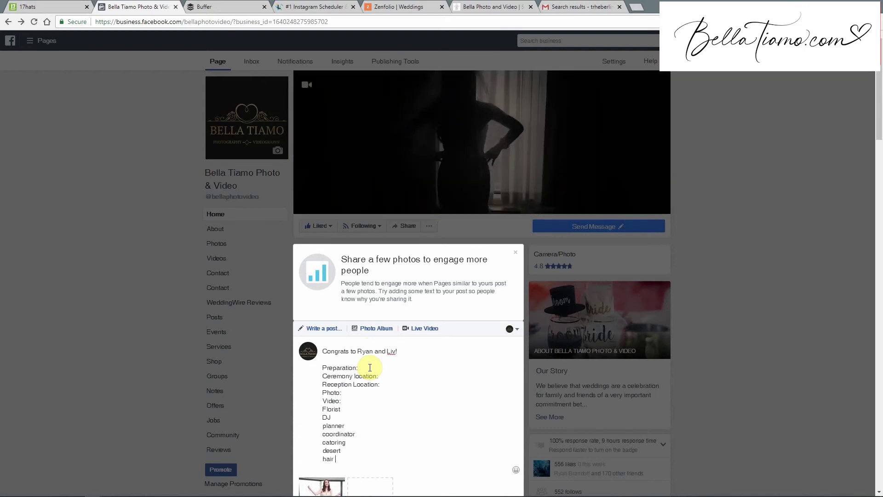
text(and make up)
key(Return)
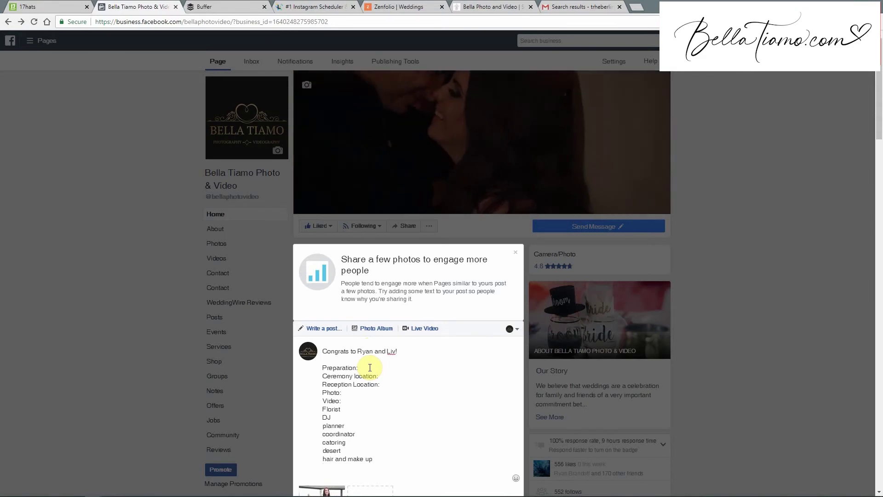
click(393, 376)
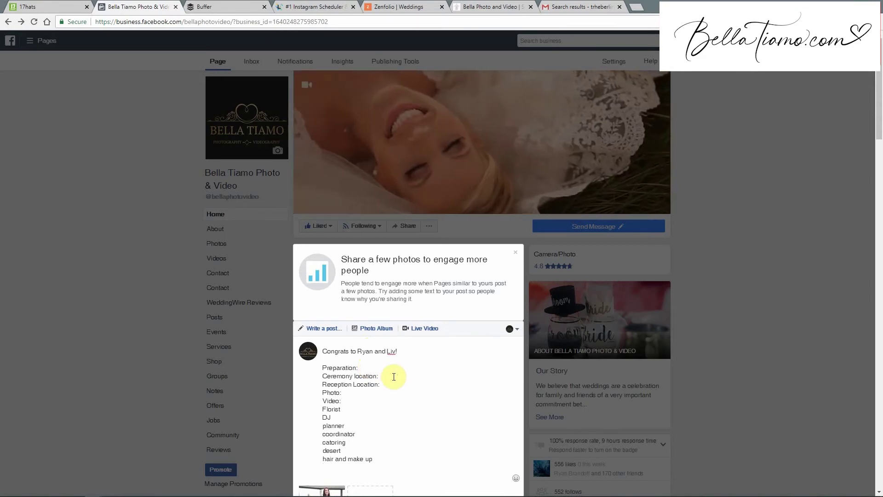
text(@)
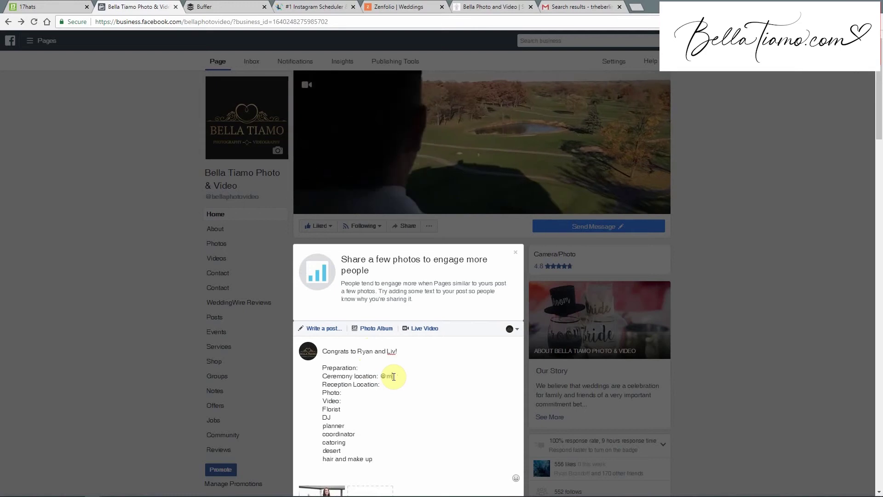
text(marton)
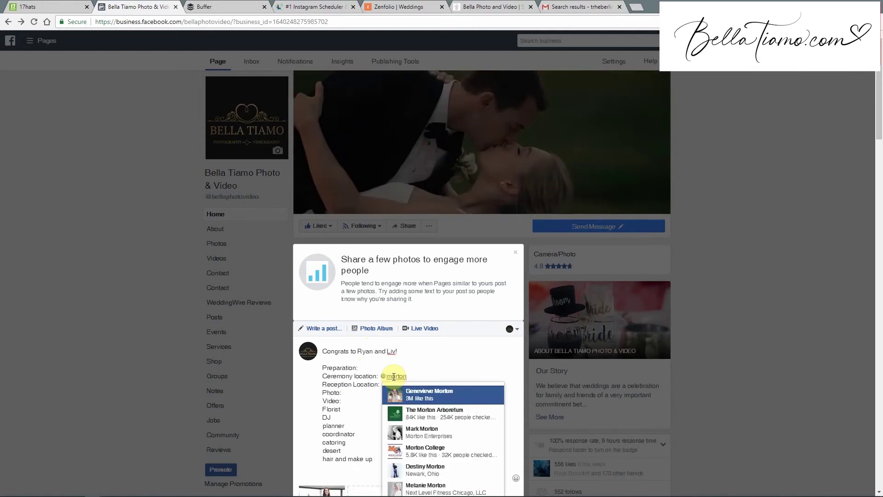
click(444, 413)
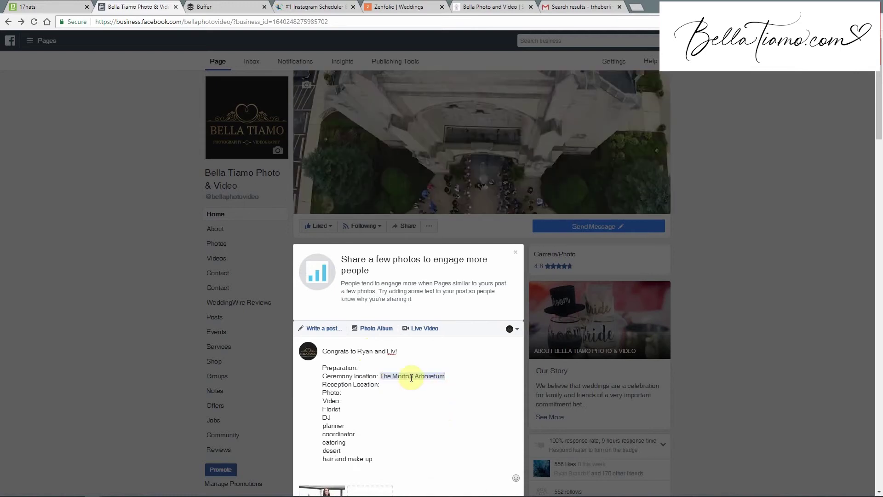
Place the cursor on the Reception Location line and review the caption.
click(373, 385)
scroll(317, 359, down, 5)
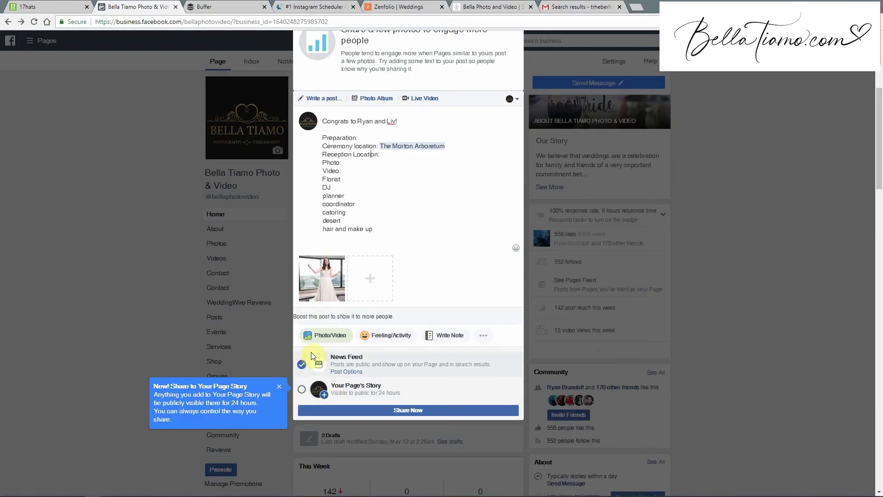
scroll(310, 354, up, 2)
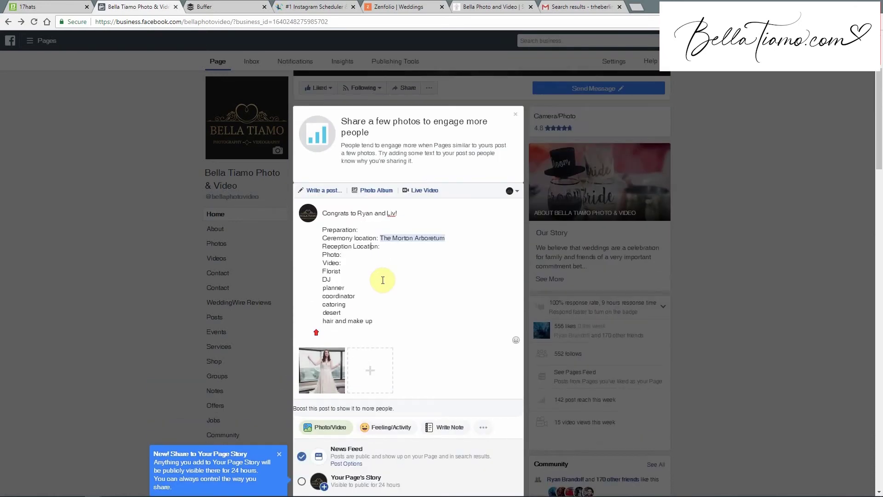
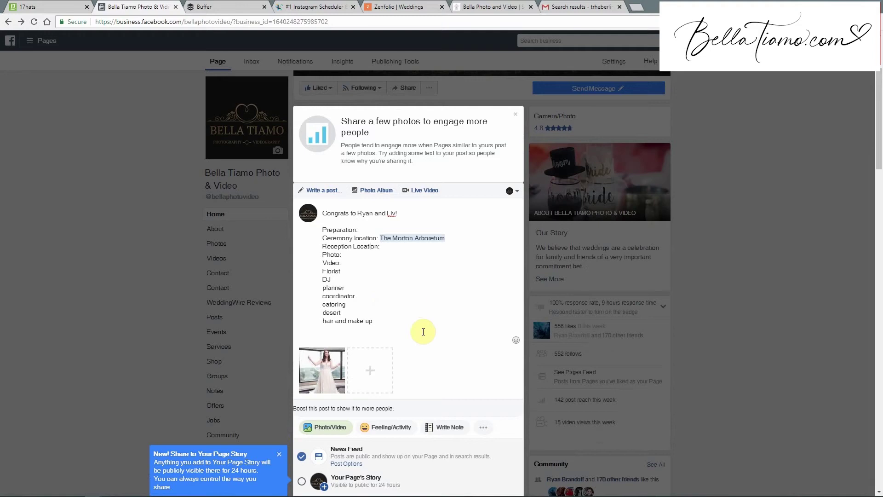
Close the expanded Facebook post draft.
scroll(414, 332, down, 4)
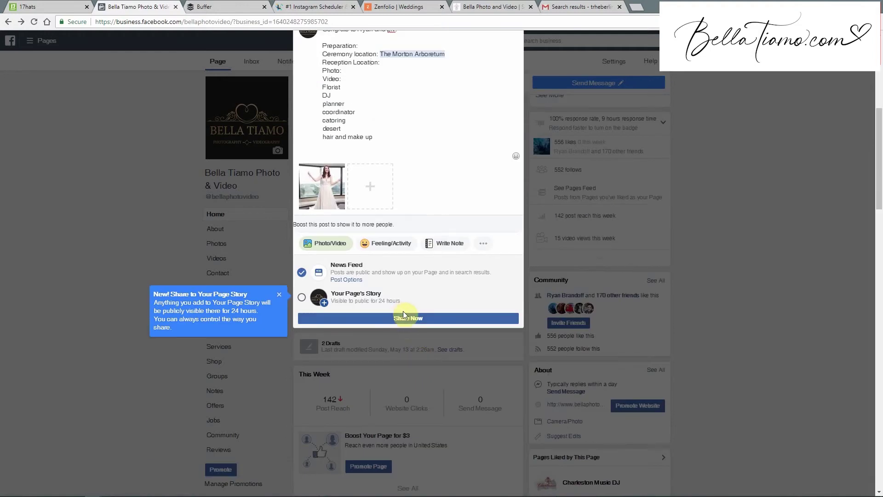
scroll(441, 225, up, 2)
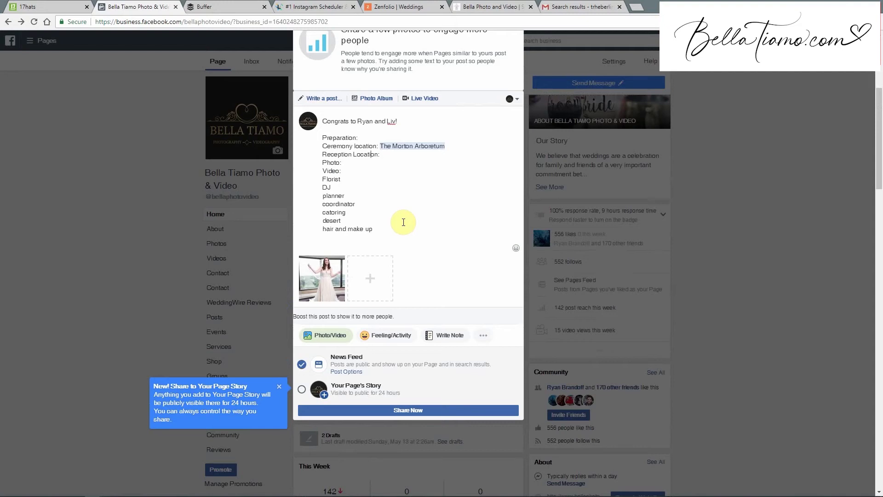
click(775, 238)
Start sharing the mason-jar flower post and list its 'Share on a Page You Manage' destinations.
scroll(310, 405, down, 15)
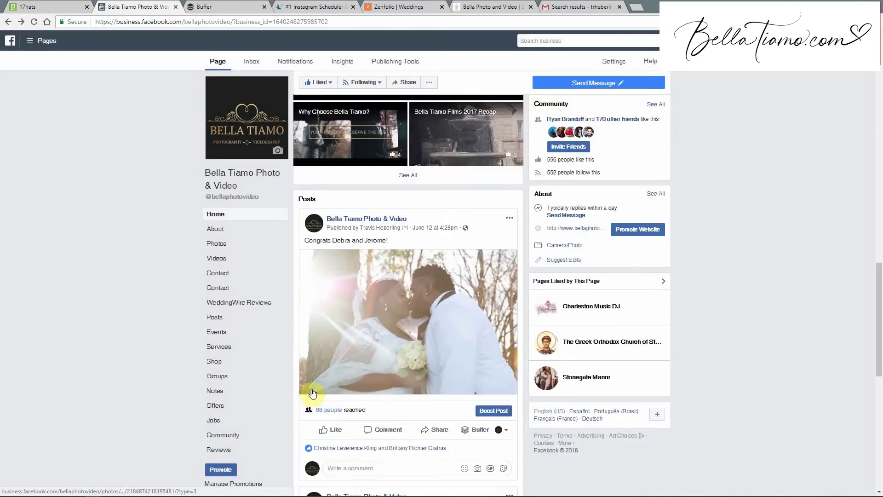
scroll(310, 397, down, 12)
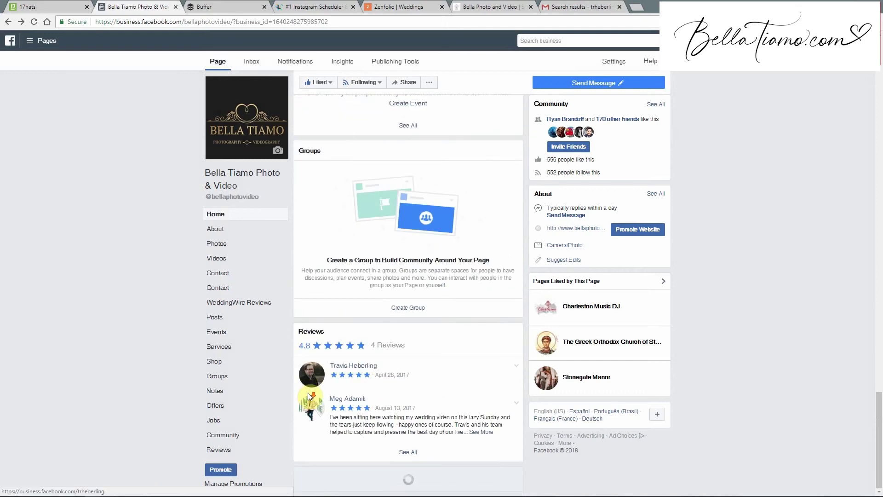
scroll(308, 397, down, 5)
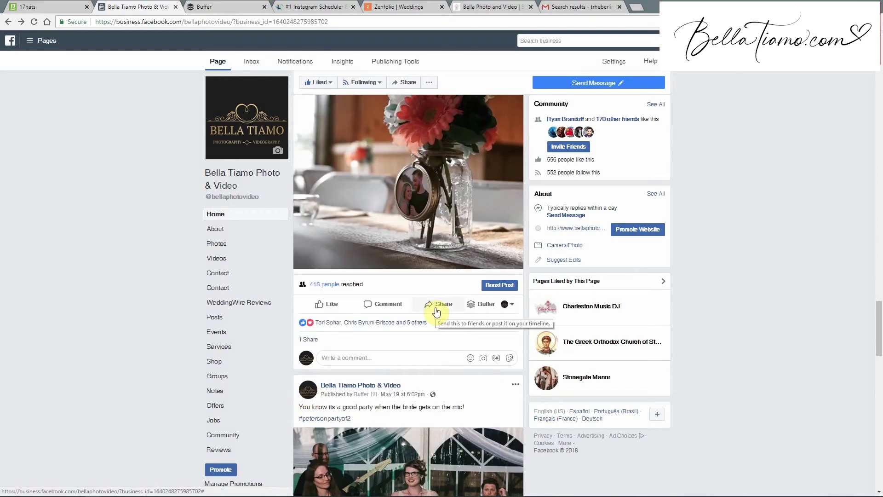
click(436, 309)
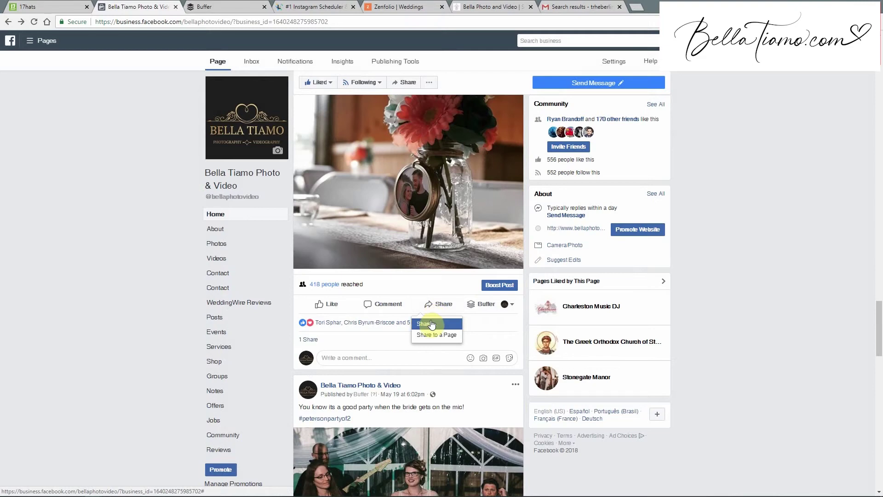
click(432, 324)
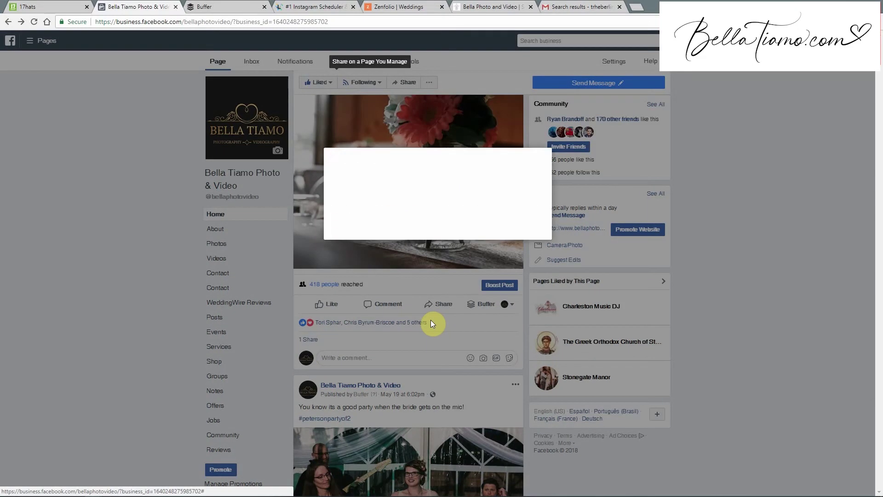
click(396, 137)
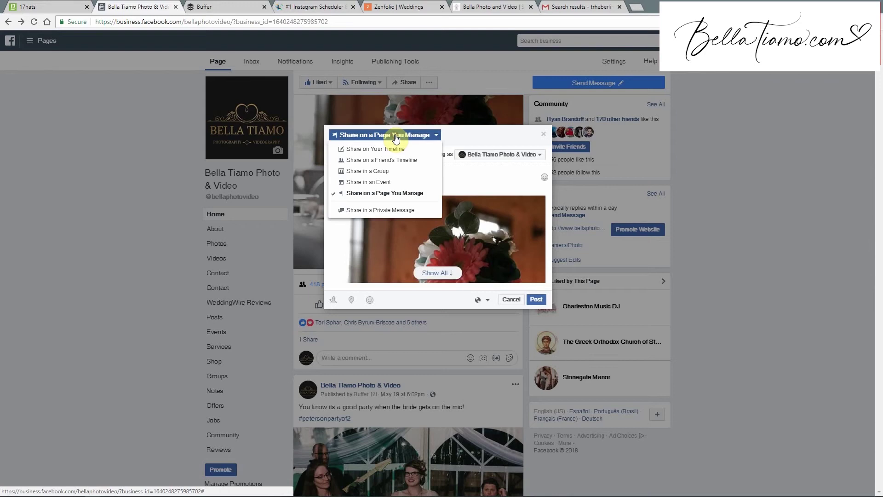
Switch to a private-message share and try a few vendor recipients, leaving the To field empty.
click(394, 211)
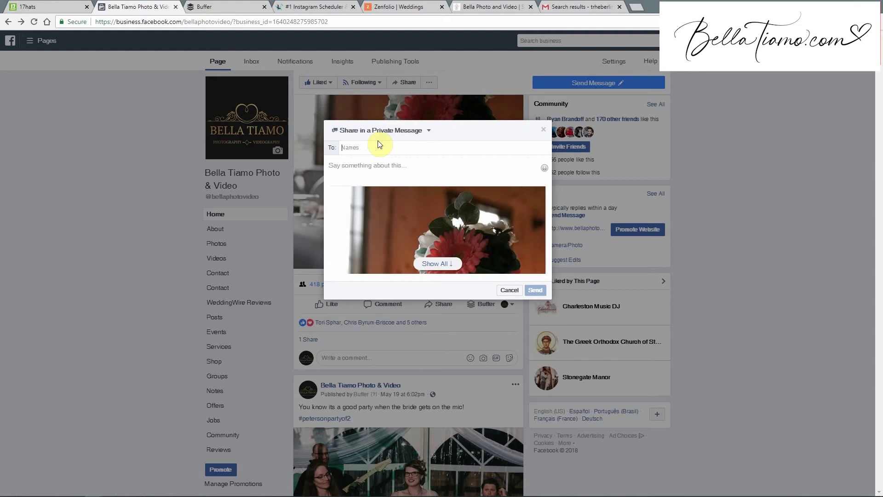
text(landi)
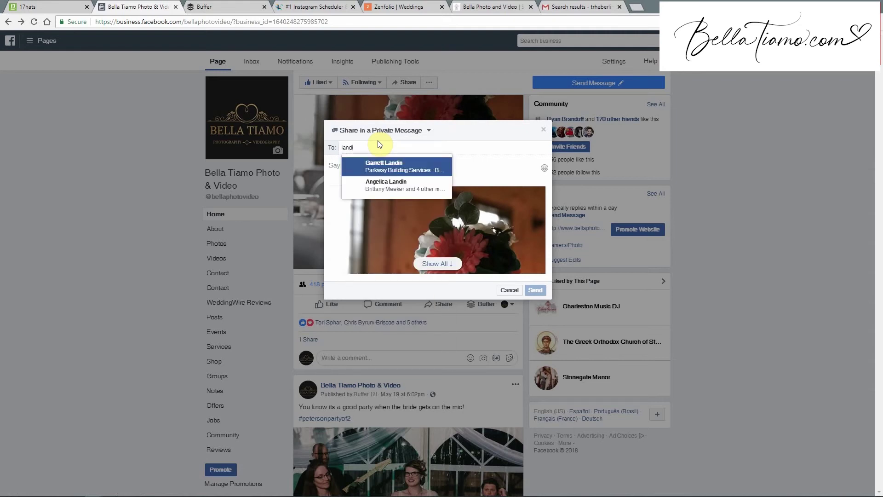
key(BackSpace)
key(BackSpace)
key(BackSpace)
key(BackSpace)
key(BackSpace)
text(the landi)
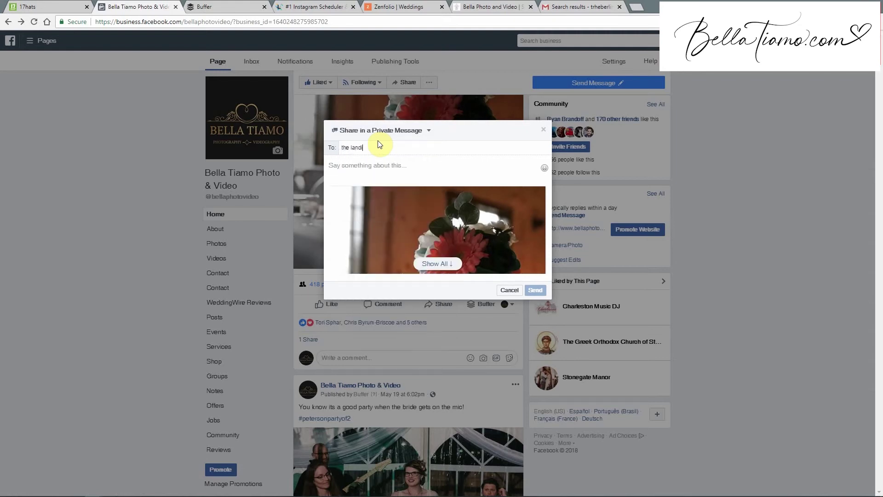
text(ng)
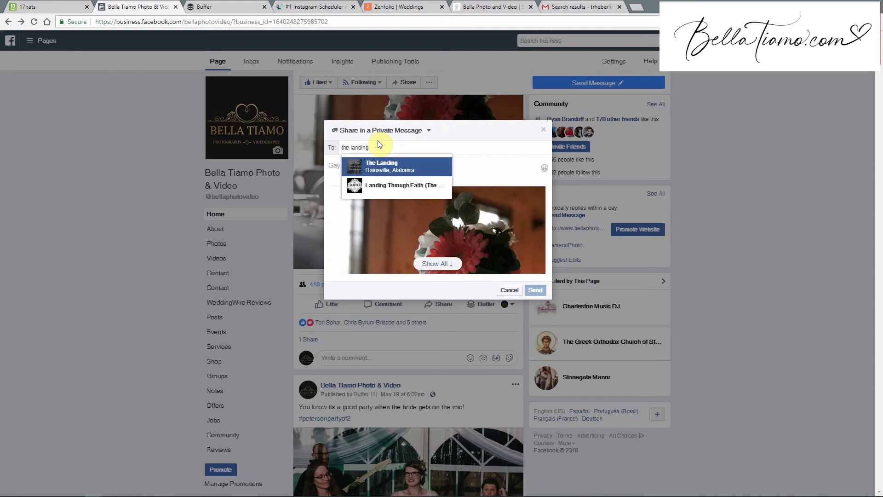
key(BackSpace)
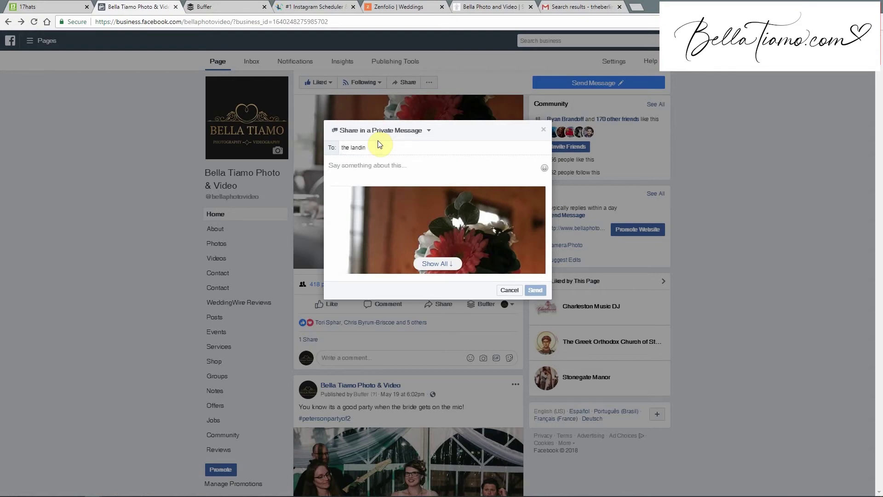
key(BackSpace)
key(BackSpace)
key(BackSpace)
key(BackSpace)
key(BackSpace)
key(BackSpace)
key(BackSpace)
key(BackSpace)
key(BackSpace)
key(BackSpace)
text(be)
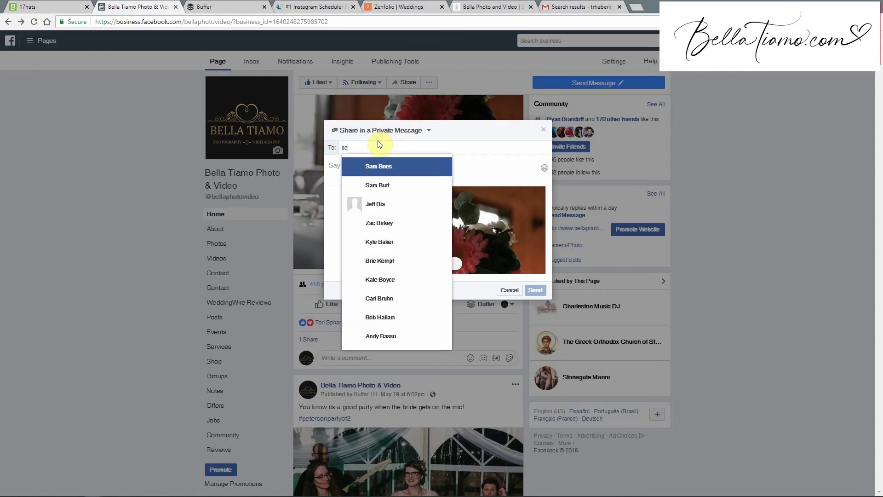
text(llat tiamo)
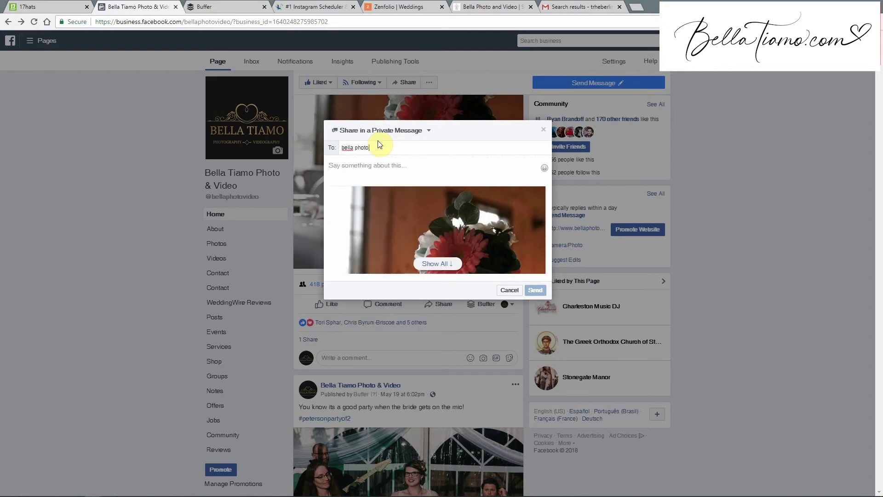
key(BackSpace)
key(BackSpace)
key(BackSpace)
key(BackSpace)
key(BackSpace)
key(BackSpace)
key(BackSpace)
key(BackSpace)
key(BackSpace)
key(BackSpace)
key(BackSpace)
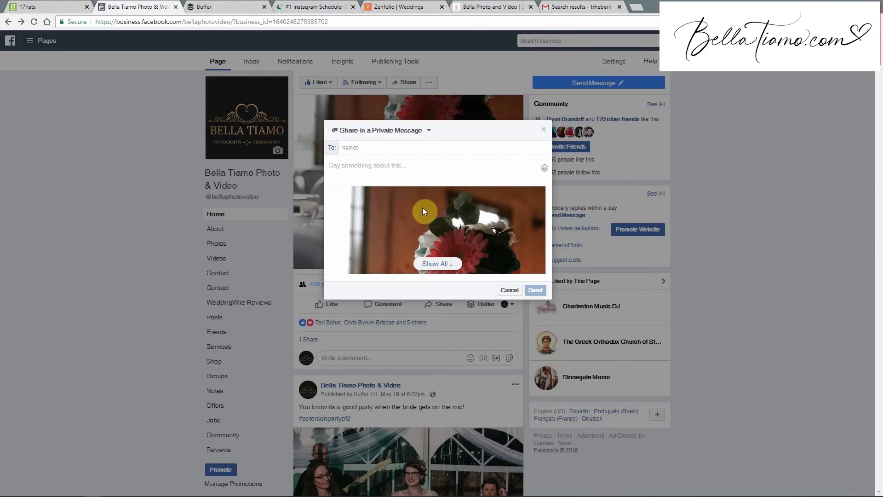
Draft a note about the couple's wedding photos, ending 'you need anything from us', then cancel the share.
text(Hey it was great time working with you at )
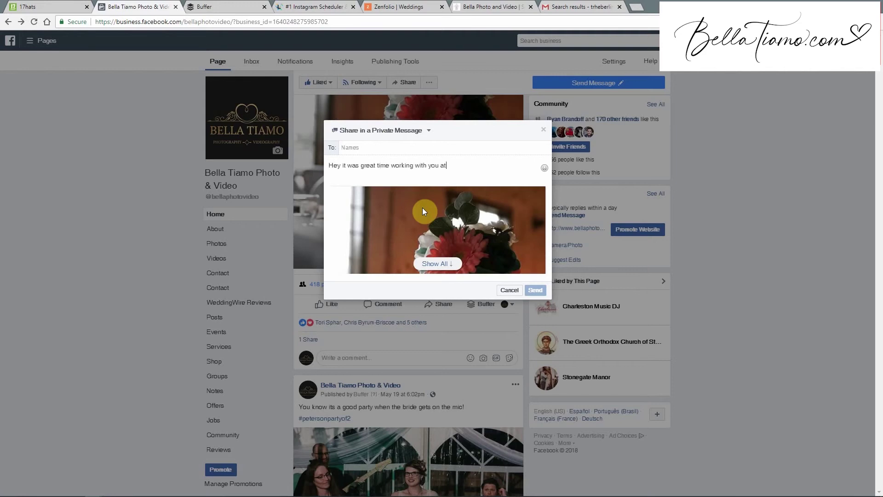
text(name and name)
key(BackSpace)
text(s wedding. Here is their)
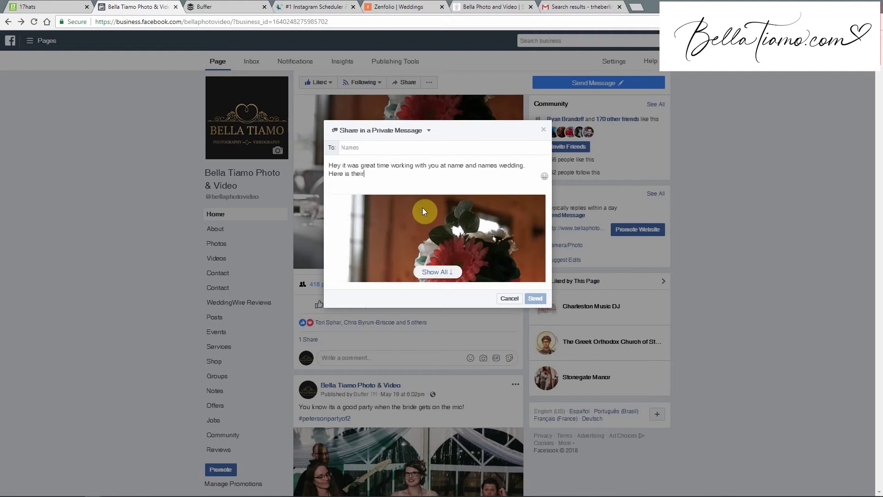
text( photo or video from their wedding day. Let us know if)
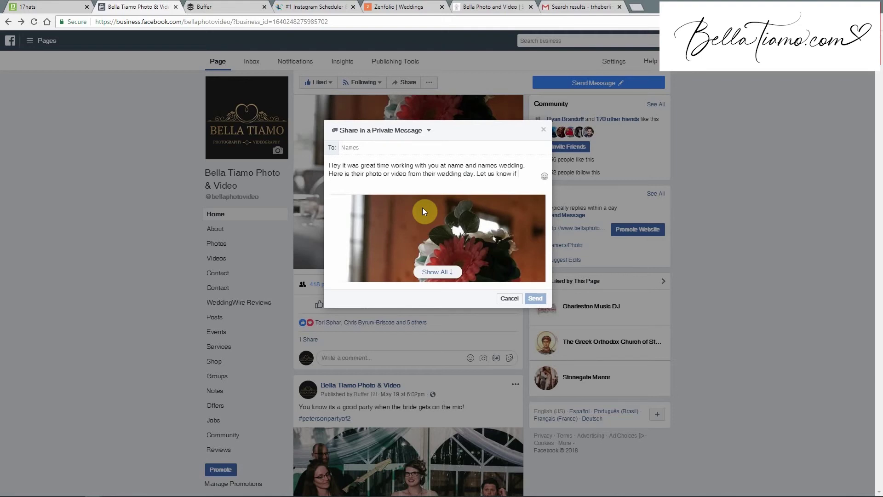
key(BackSpace)
key(BackSpace)
text(you need anything )
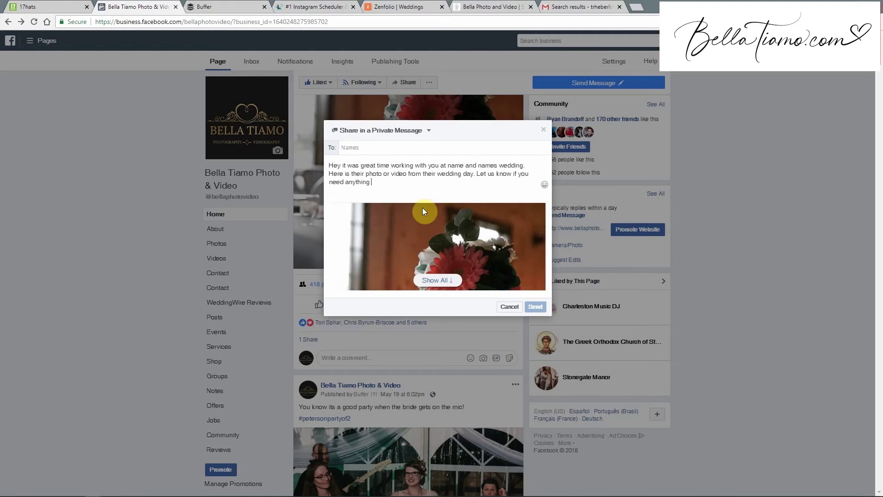
text(from us)
click(502, 307)
scroll(228, 307, down, 5)
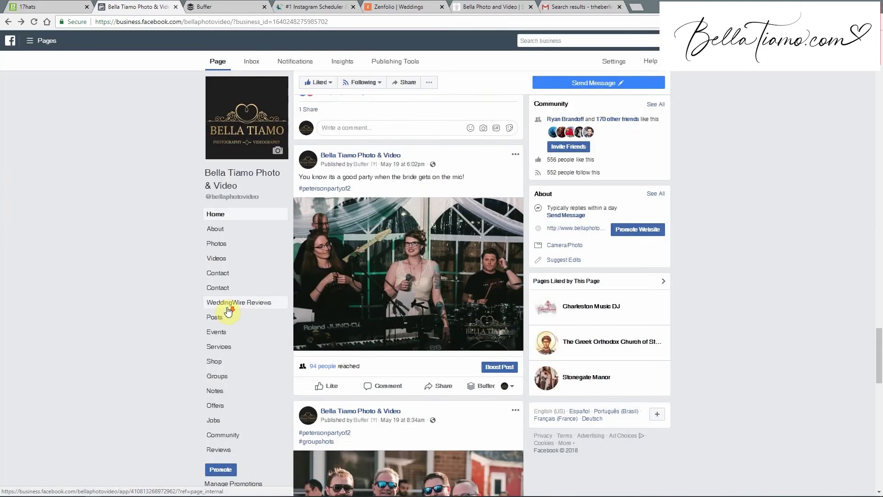
scroll(228, 312, down, 14)
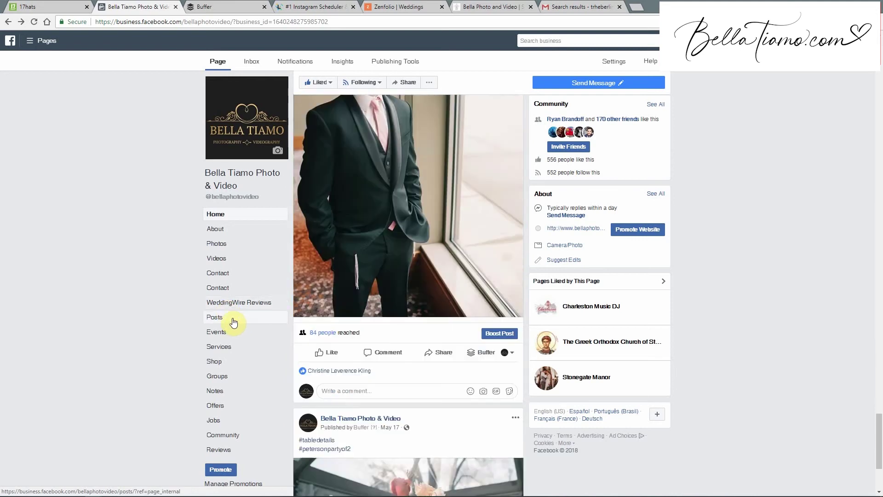
scroll(233, 322, down, 3)
scroll(233, 322, up, 15)
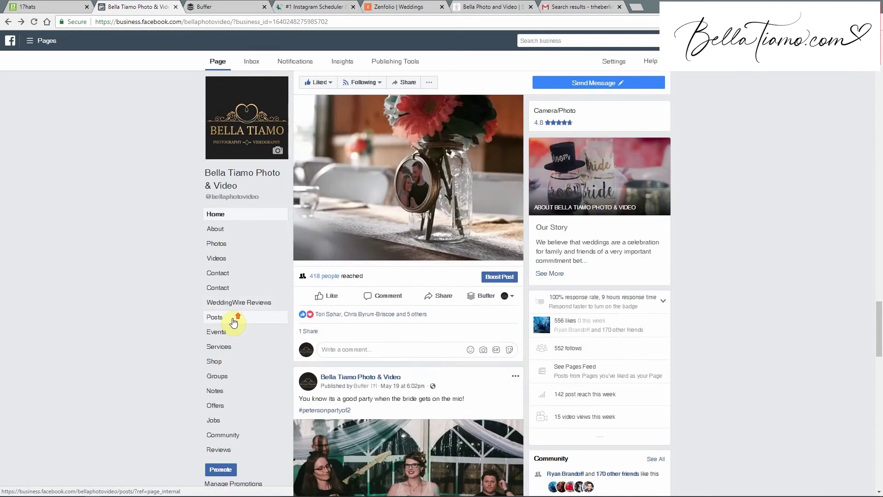
scroll(233, 322, up, 15)
scroll(233, 322, down, 6)
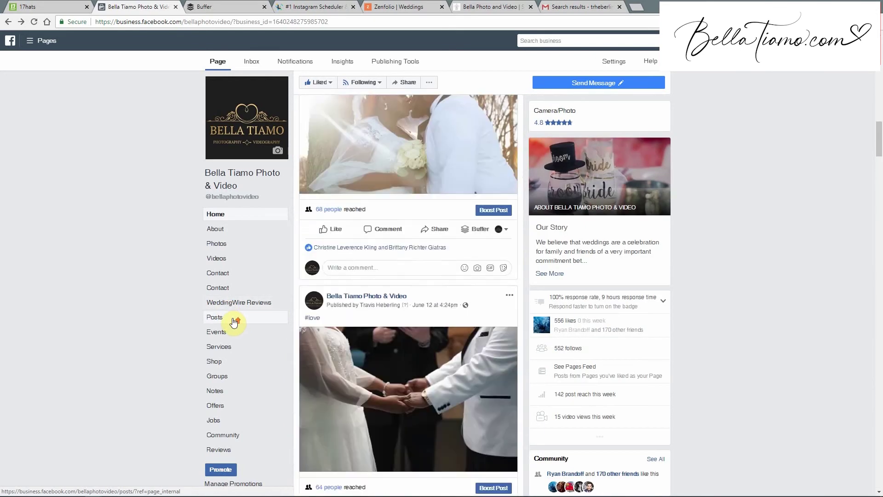
scroll(235, 322, up, 6)
Open the client's wedding project and start a new e-mail from its E-MAILS tab.
click(28, 6)
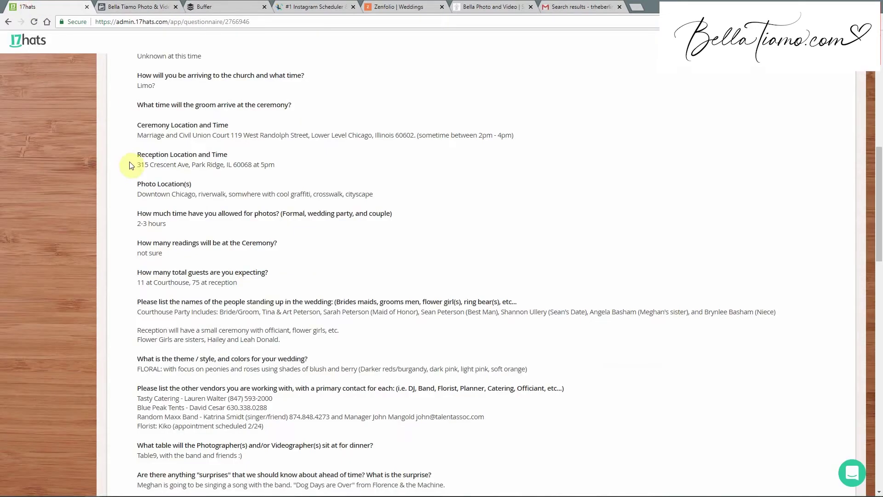
scroll(178, 238, up, 9)
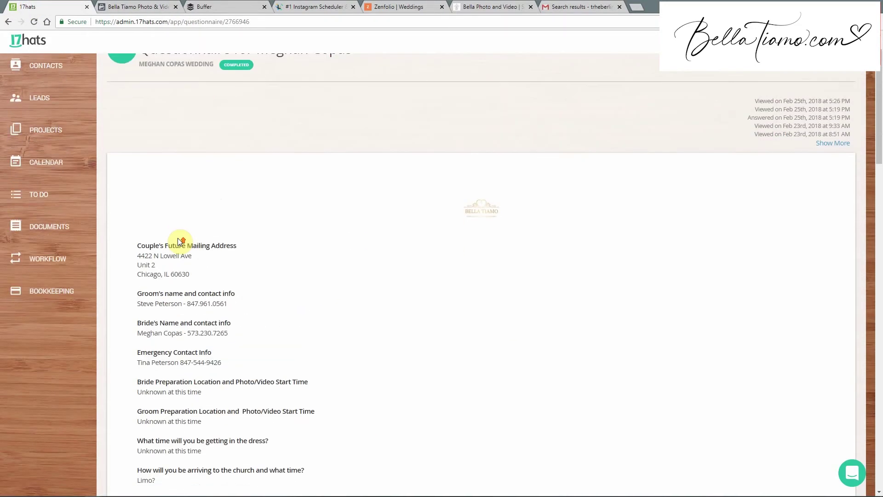
scroll(180, 241, up, 3)
click(122, 92)
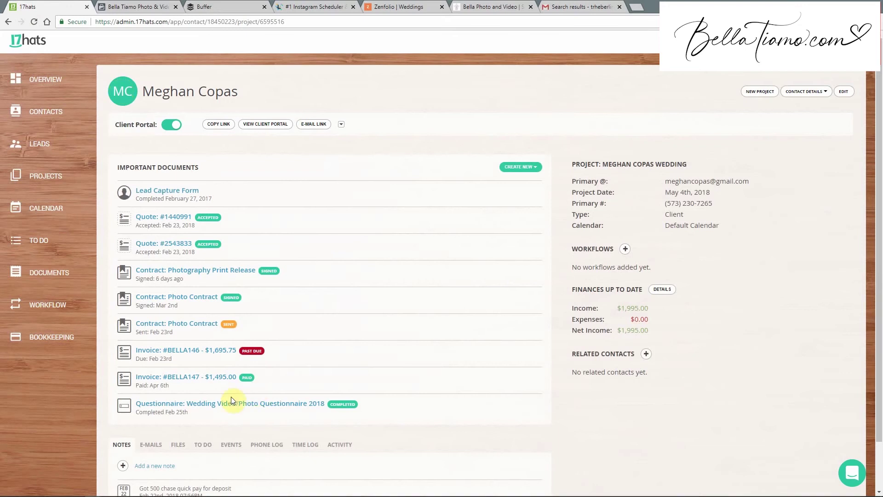
scroll(203, 182, down, 2)
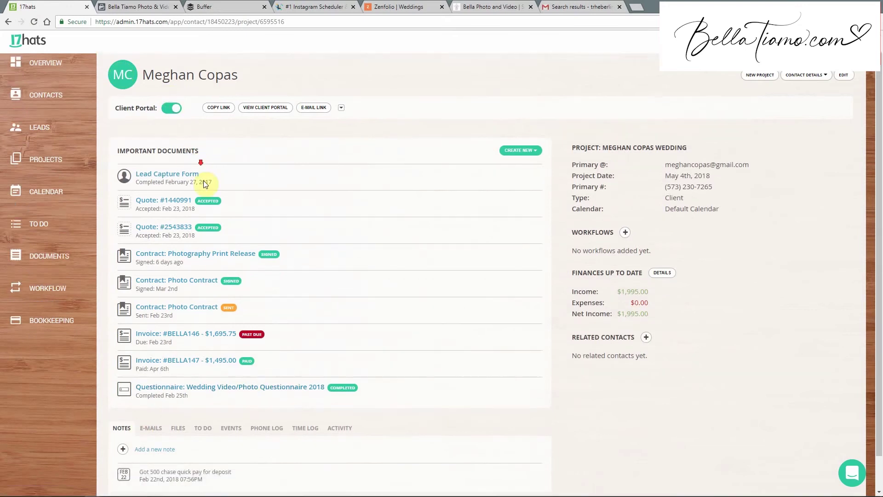
click(156, 392)
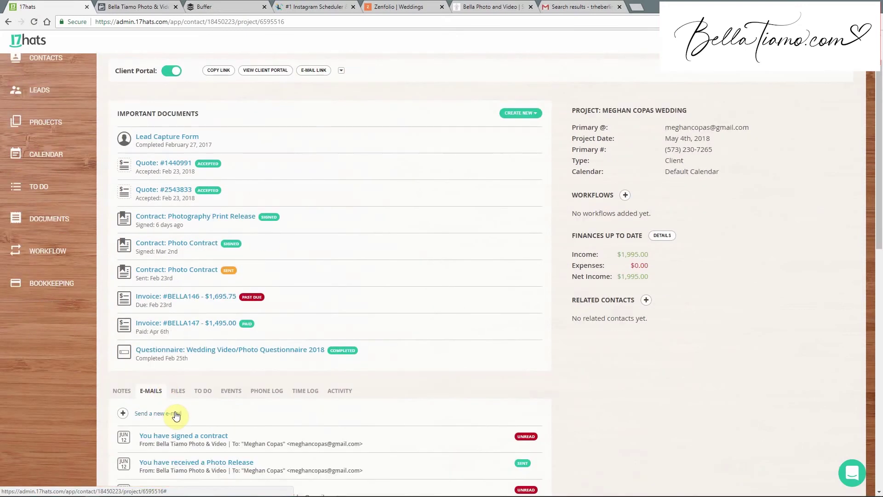
click(176, 413)
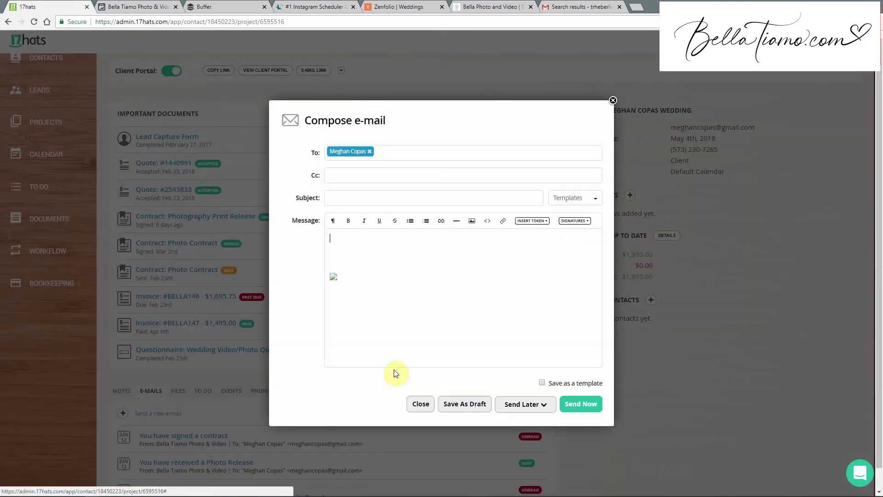
Browse the saved templates, then enter the subject 'Your photos are r…'.
click(596, 197)
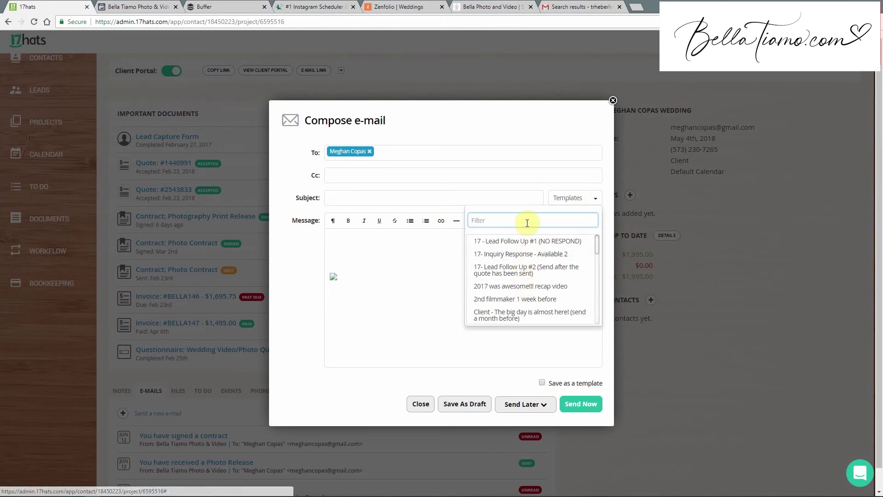
scroll(523, 246, down, 5)
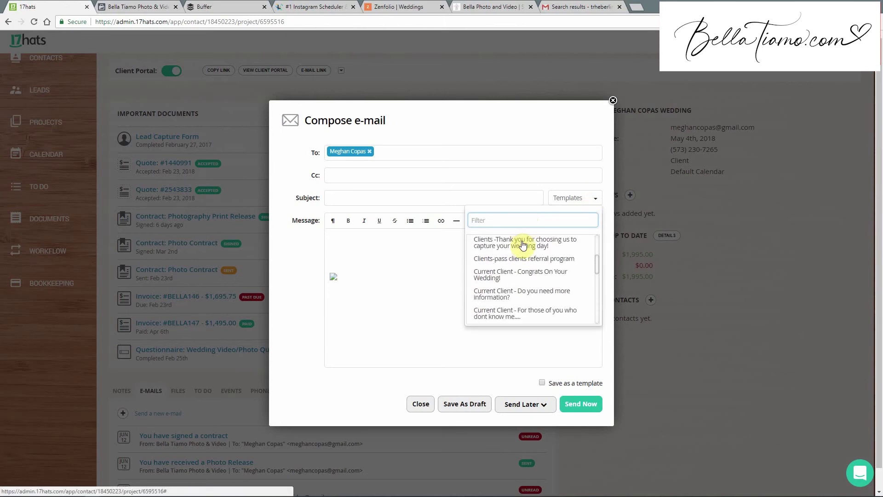
scroll(523, 246, up, 5)
click(394, 199)
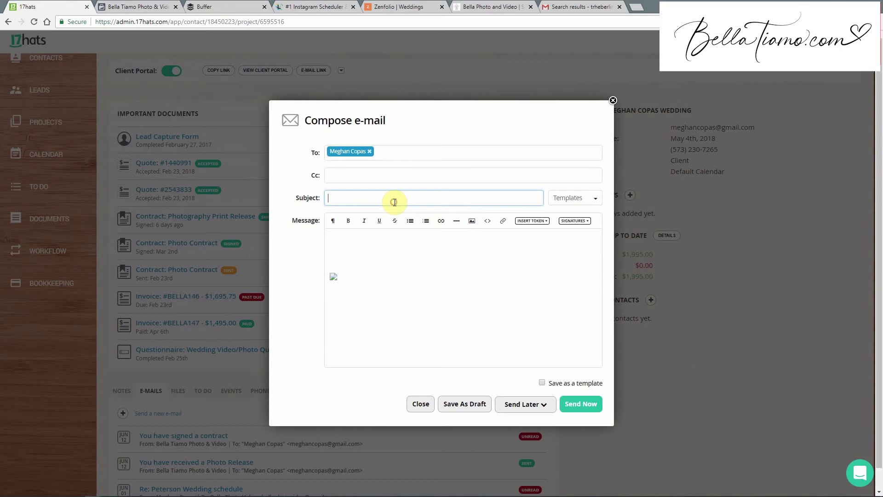
text(H)
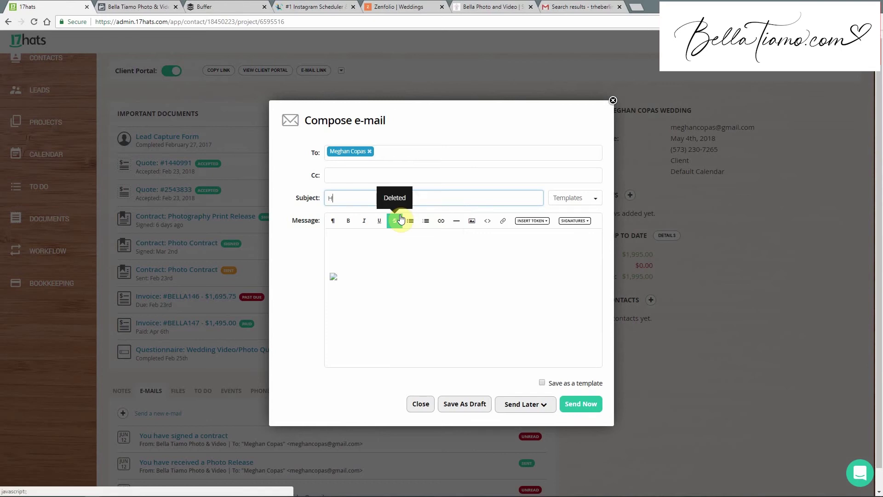
text(ey your photos)
key(BackSpace)
key(BackSpace)
key(BackSpace)
key(BackSpace)
key(BackSpace)
key(BackSpace)
key(BackSpace)
key(BackSpace)
key(BackSpace)
key(BackSpace)
key(BackSpace)
key(BackSpace)
key(BackSpace)
key(BackSpace)
key(BackSpace)
text(Your photos are r)
key(Tab)
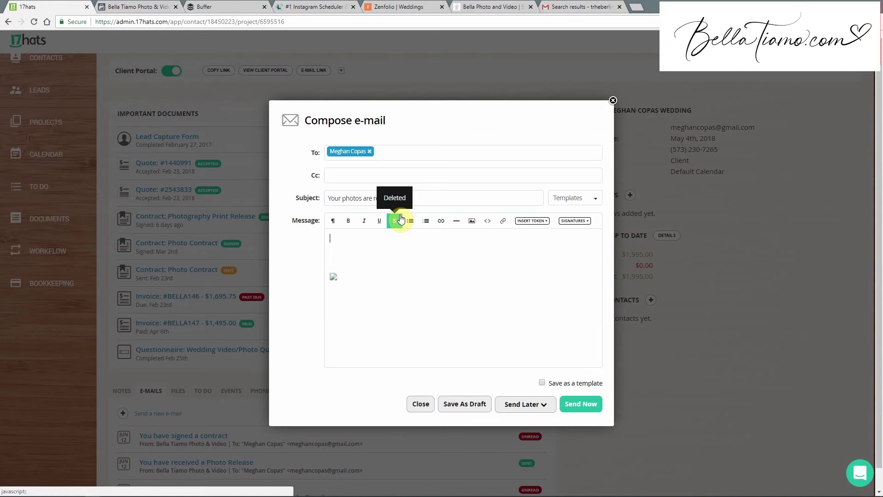
click(389, 6)
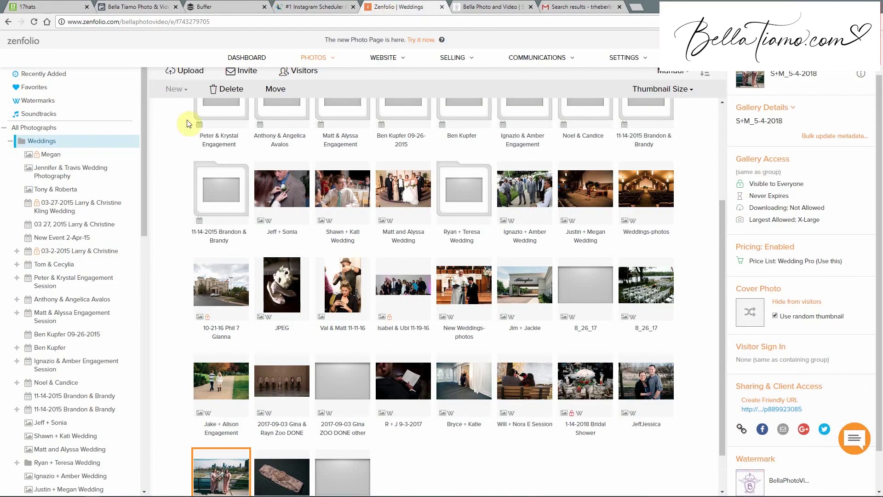
click(75, 6)
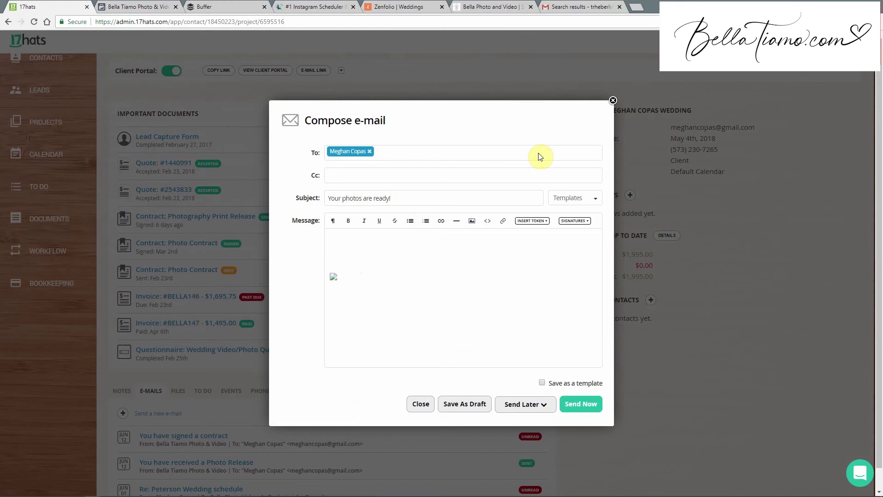
Discard the unsent 17hats e-mail draft and switch to the Buffer queue.
click(420, 405)
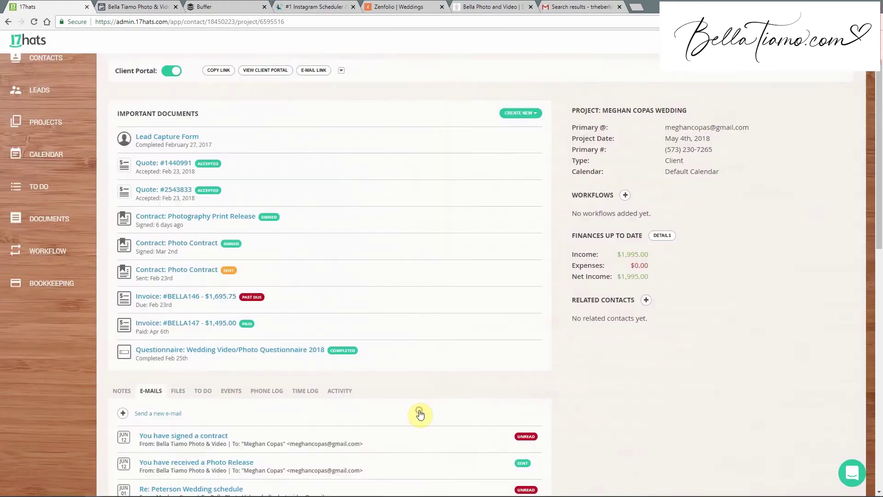
click(470, 300)
click(236, 6)
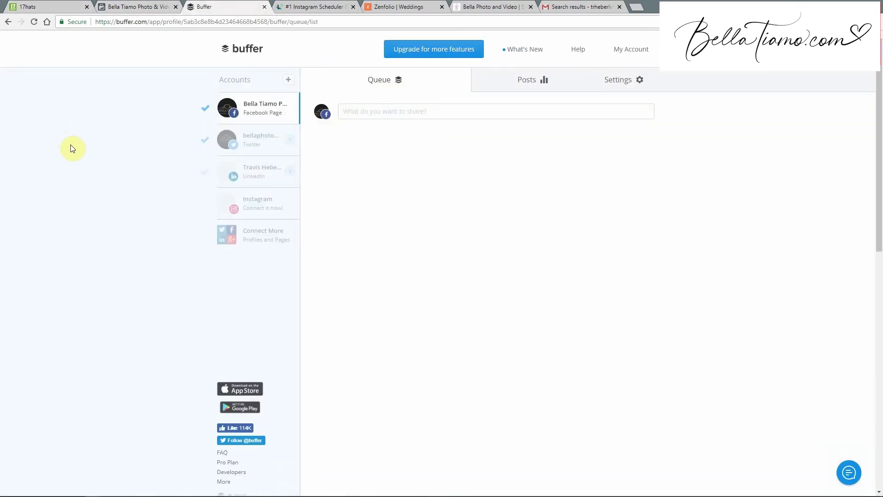
Start a new Buffer post with photo 'Names (7 of 41)' attached instead of 'Names (22 of 41)'.
click(341, 112)
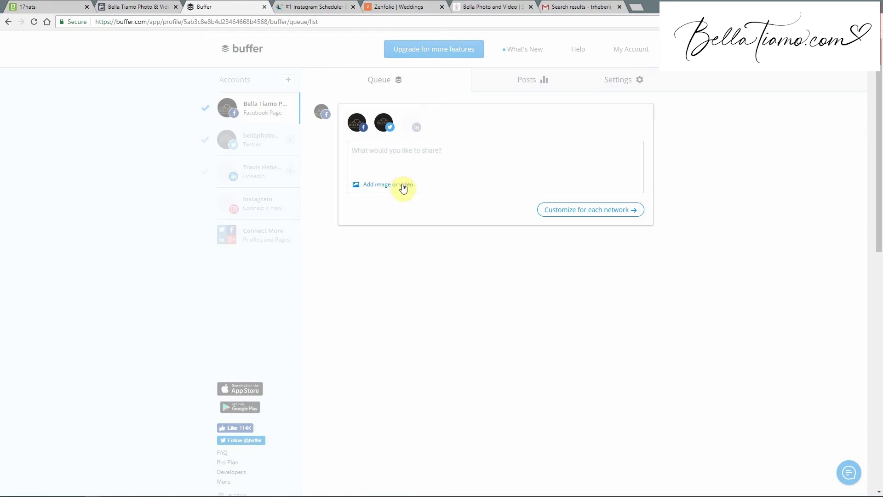
click(404, 186)
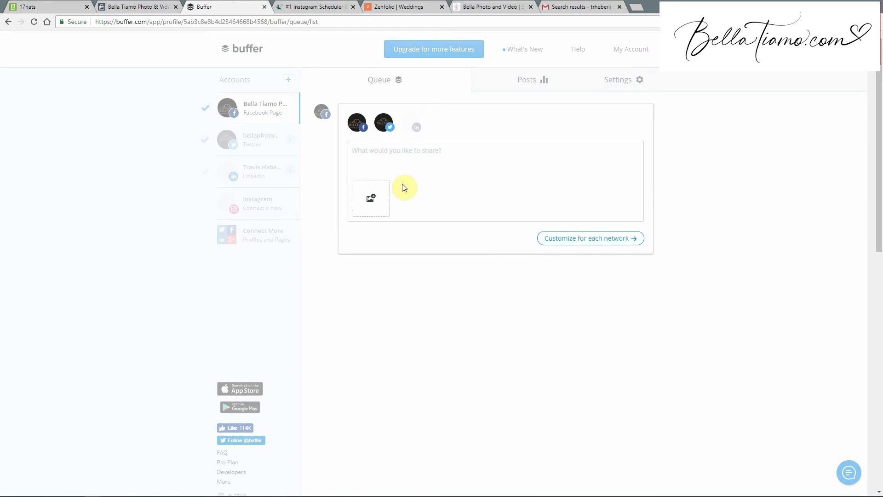
click(359, 197)
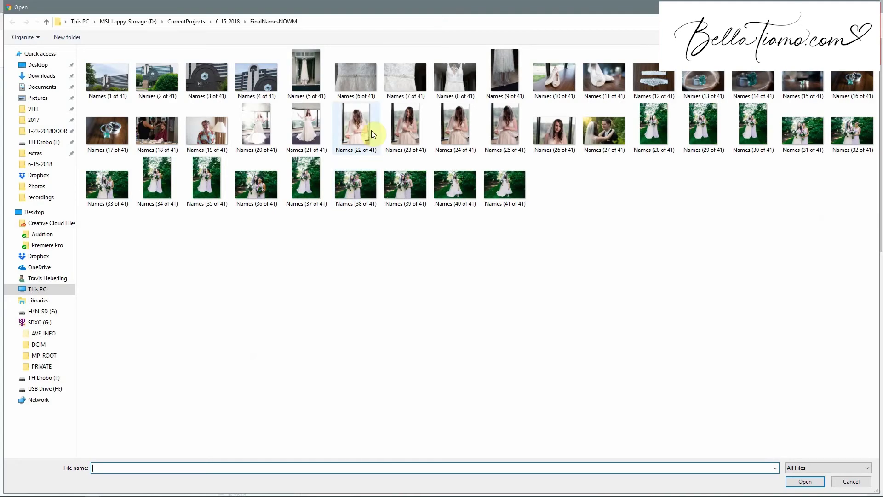
double_click(372, 131)
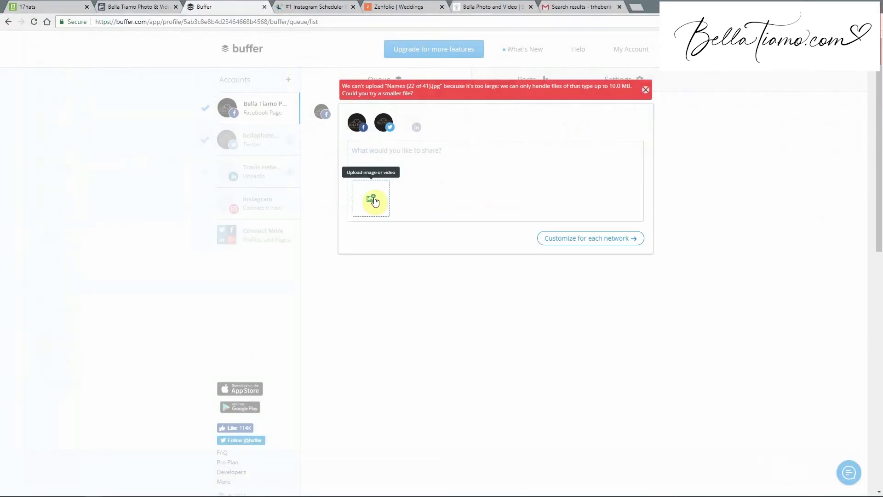
click(372, 198)
double_click(411, 84)
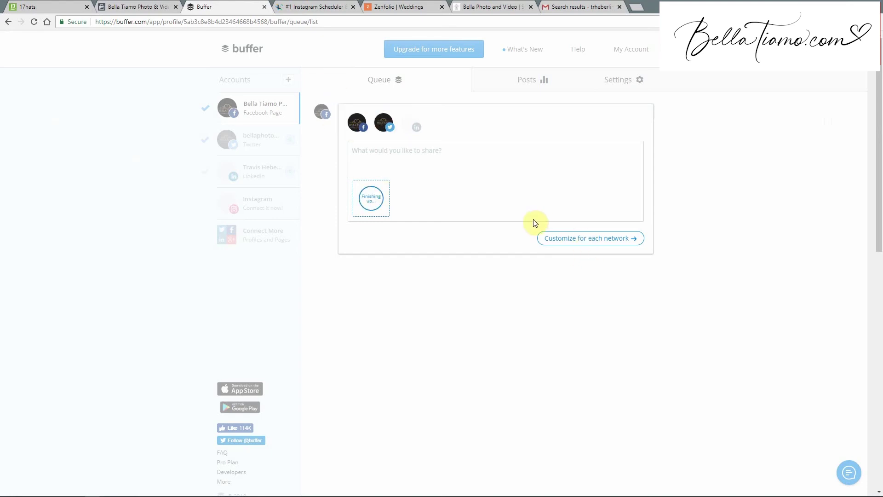
Customize the post per network, add it to the queue, and close Buffer.
click(568, 244)
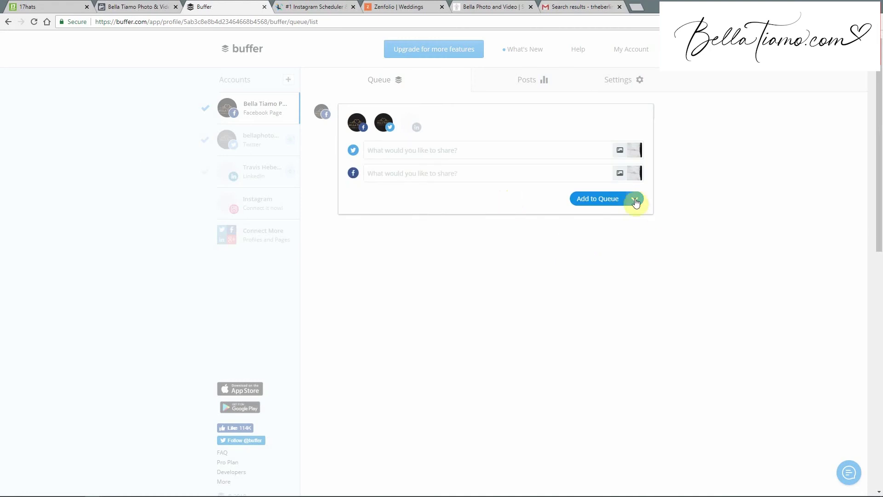
click(591, 203)
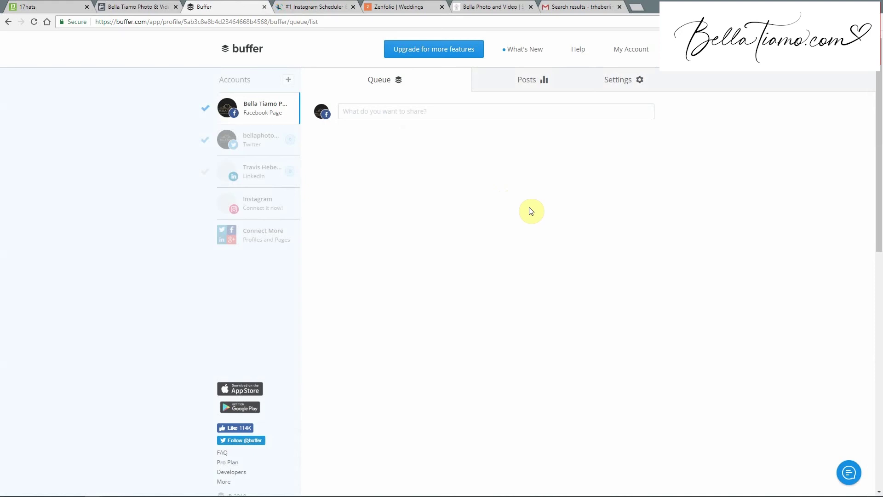
click(265, 7)
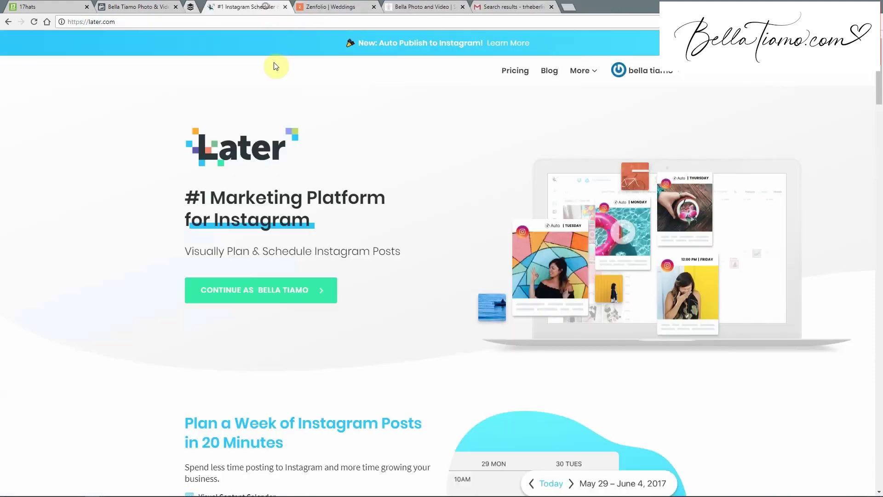
Enter Later and create an Instagram post from the groom-in-white-tuxedo photo, then open a new tab.
click(640, 69)
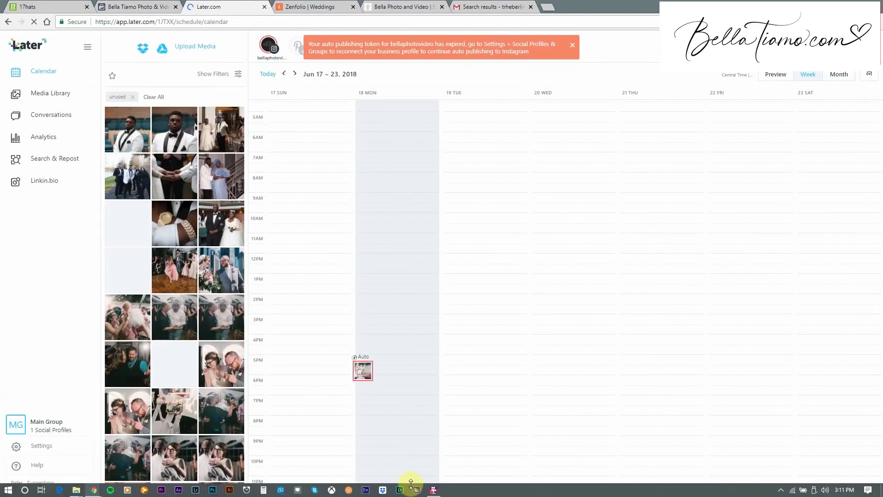
click(416, 489)
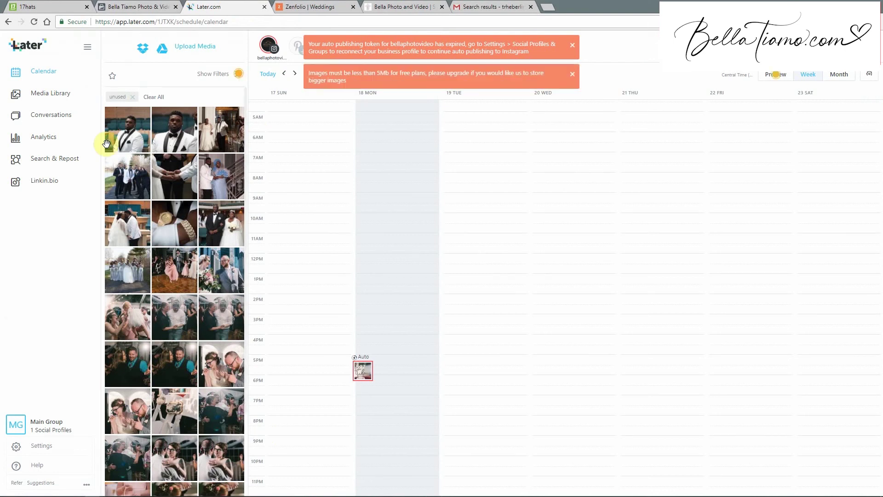
click(119, 132)
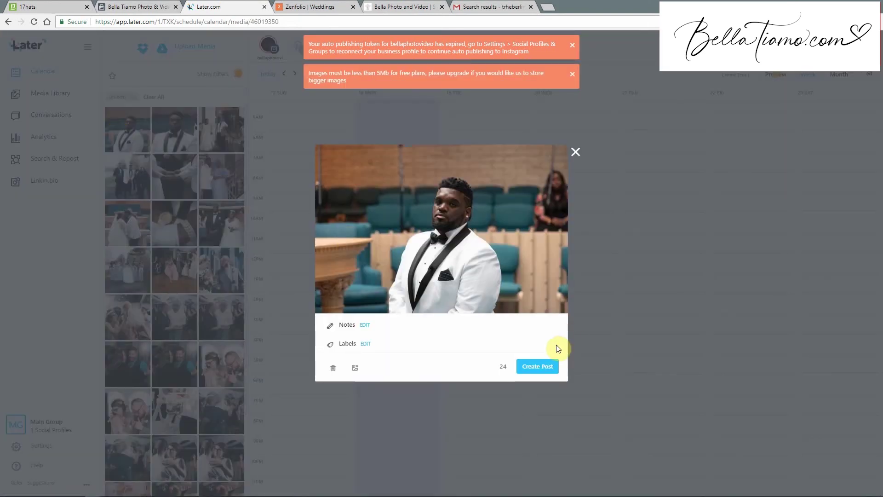
click(534, 366)
click(462, 230)
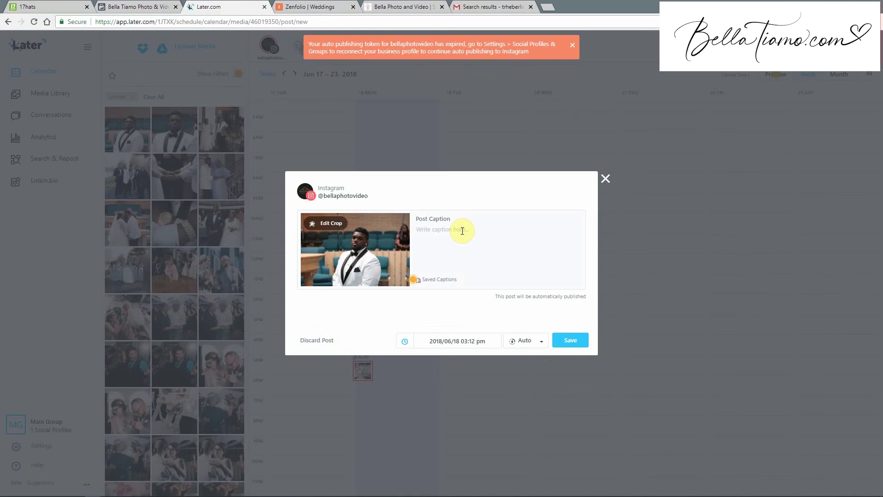
click(552, 6)
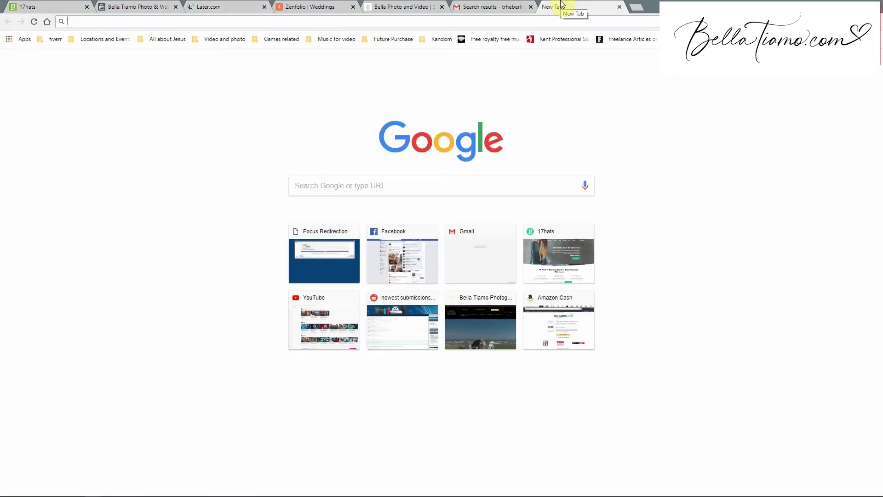
Search Google for 'best # for instagram', skim the hashtag lists, then return to 17hats.
text(best )
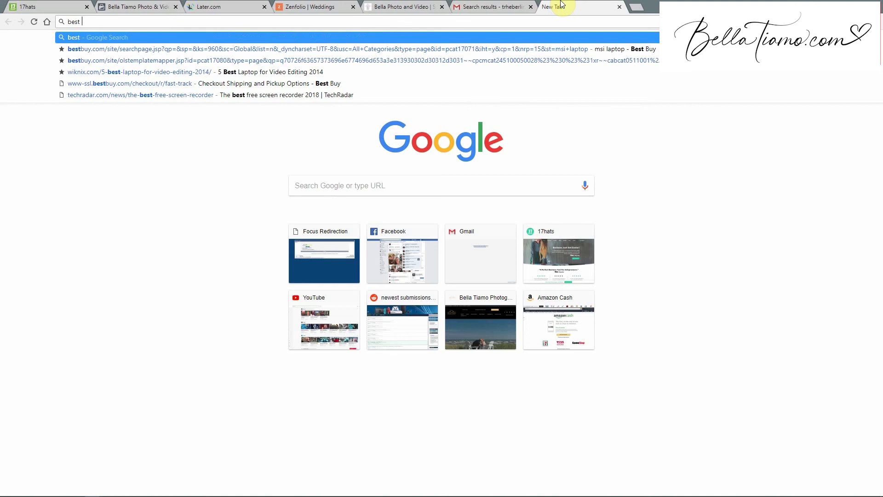
text(# for instagr)
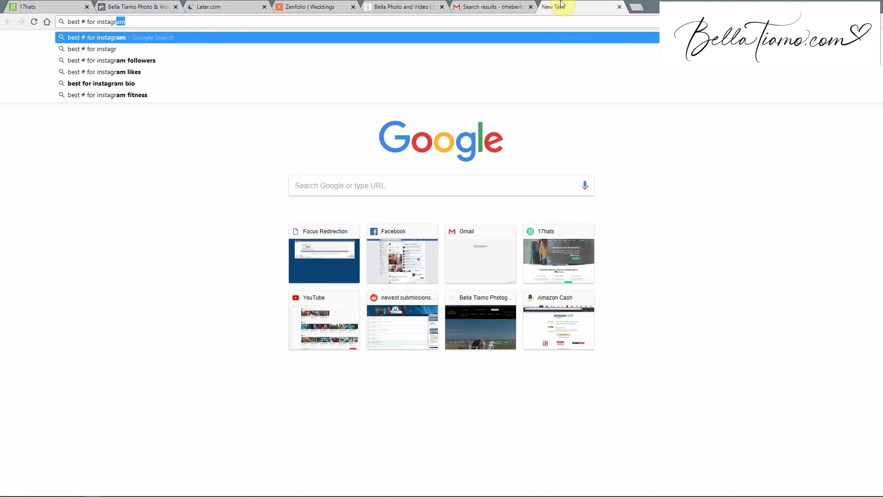
key(Return)
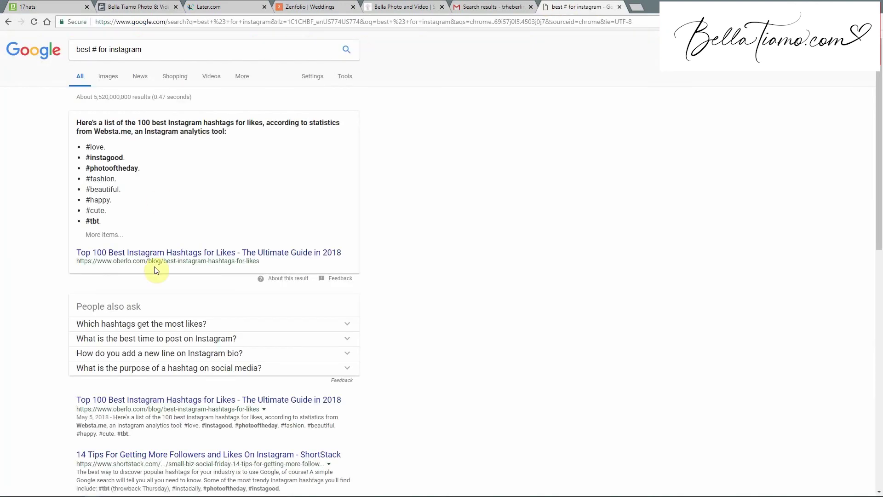
scroll(137, 271, down, 2)
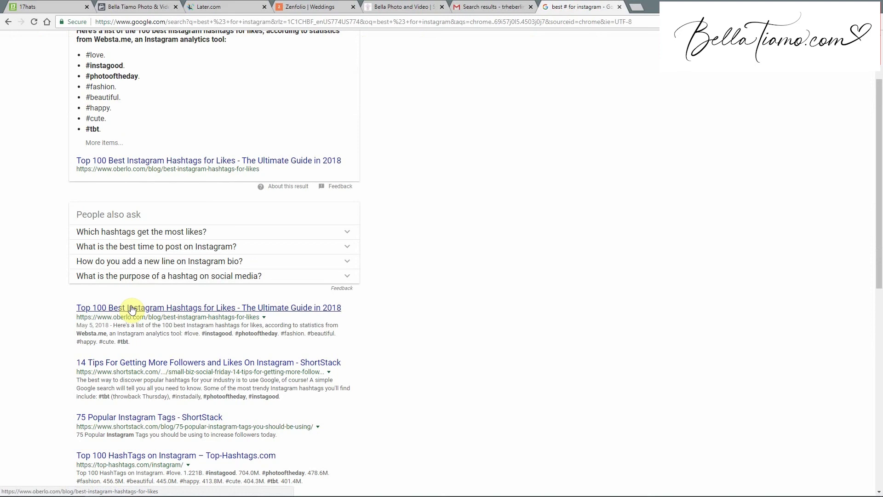
scroll(133, 309, down, 1)
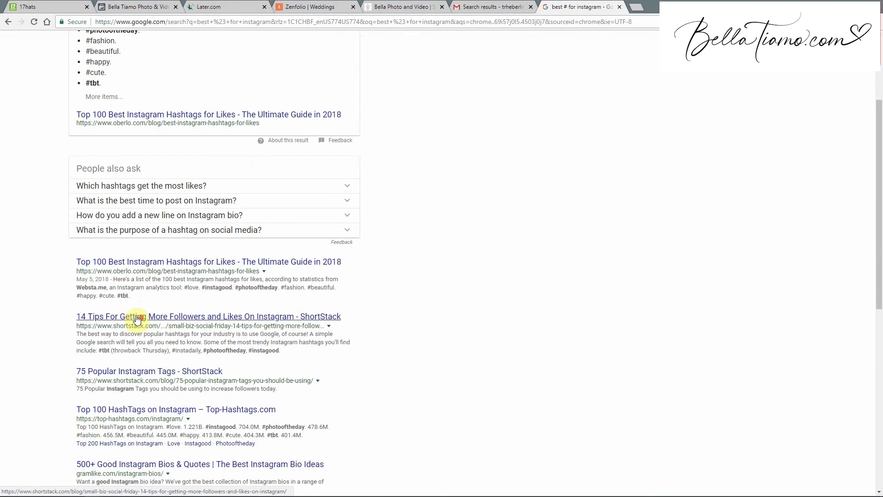
scroll(138, 315, up, 3)
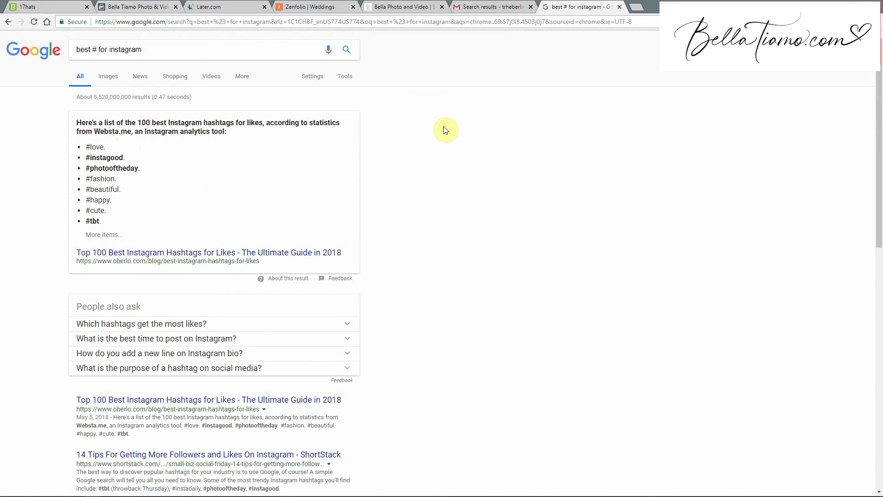
click(51, 5)
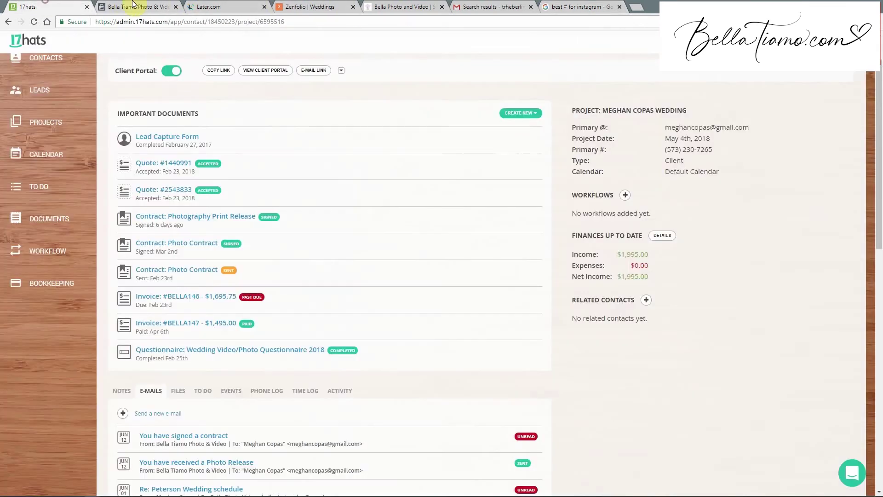
Return to the groom photo's Later draft and open its publish time picker (2018/06/18 03:12 pm).
click(134, 6)
click(226, 6)
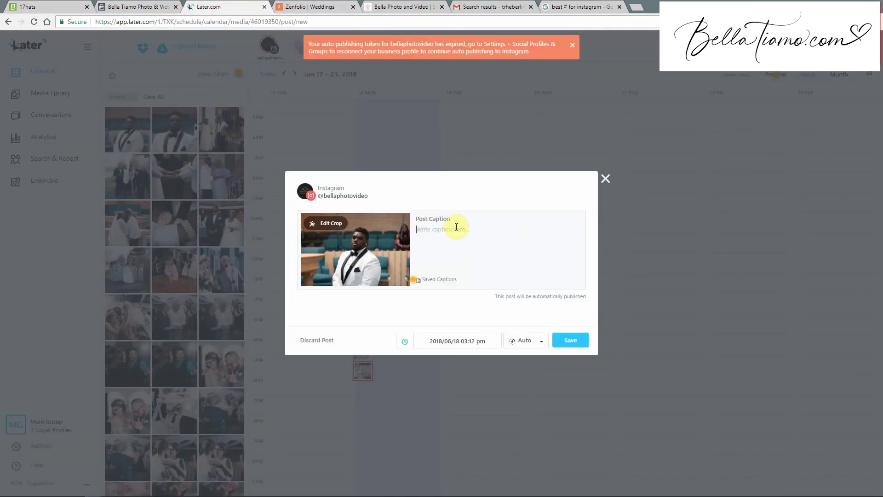
click(420, 218)
click(490, 343)
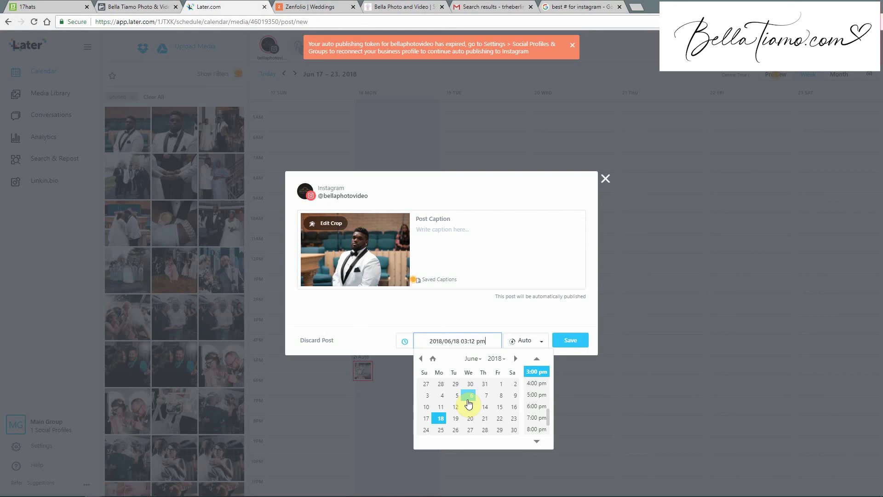
Close the date picker and confirm discarding the groom photo's Instagram post draft.
click(489, 243)
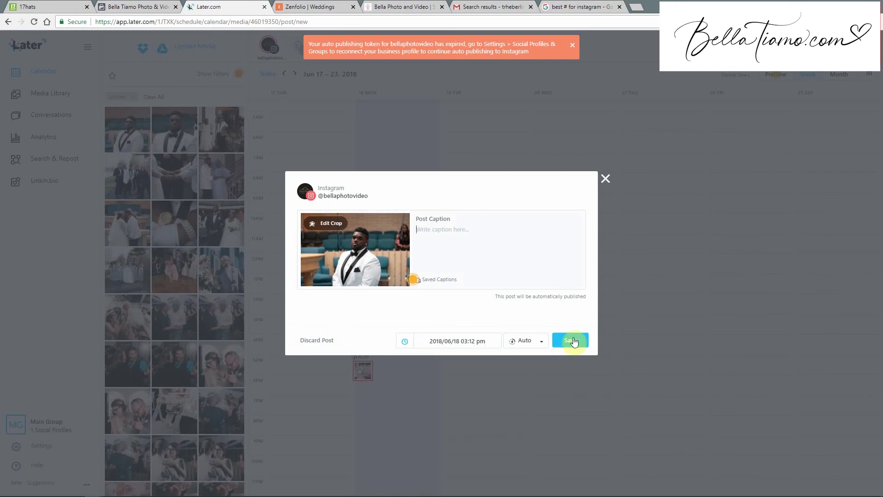
click(605, 181)
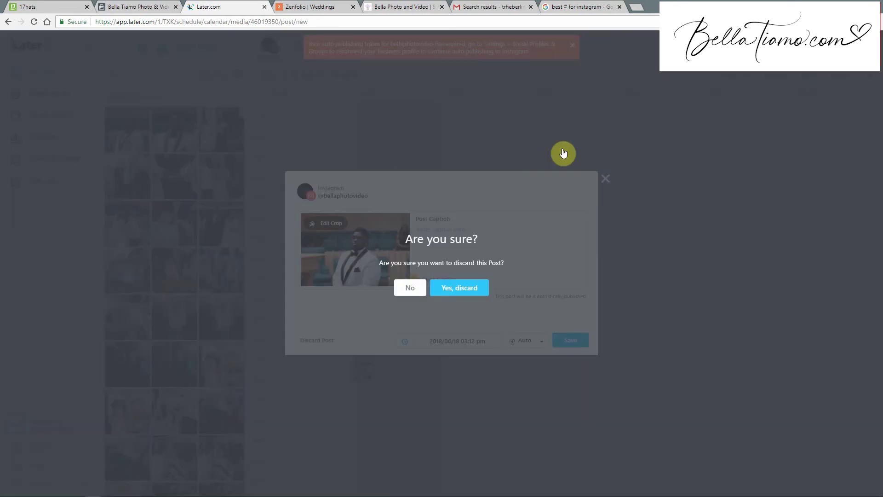
click(459, 287)
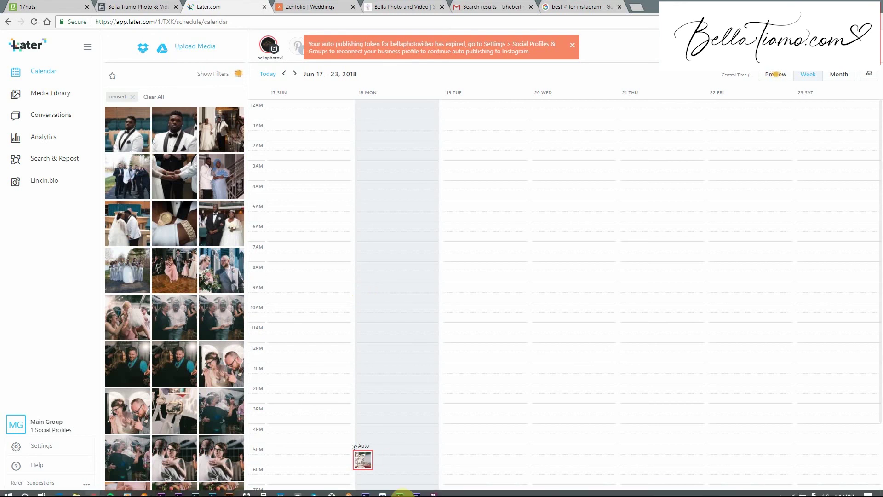
mouse_move(432, 491)
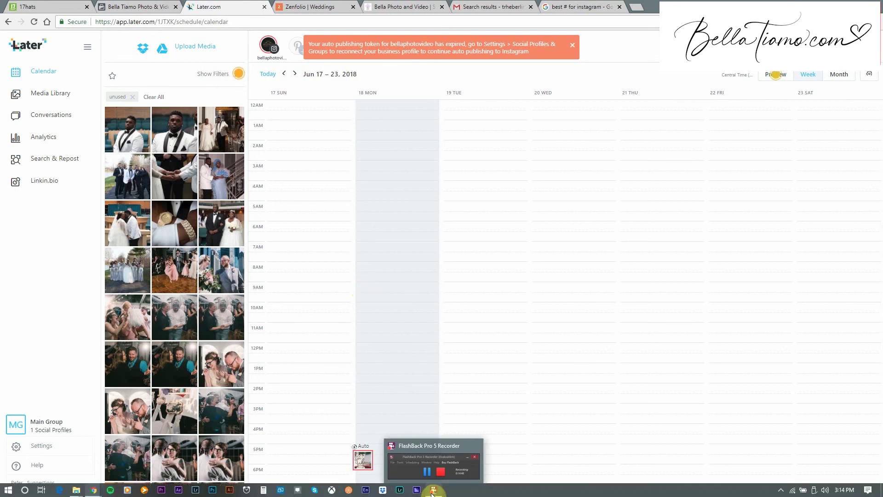